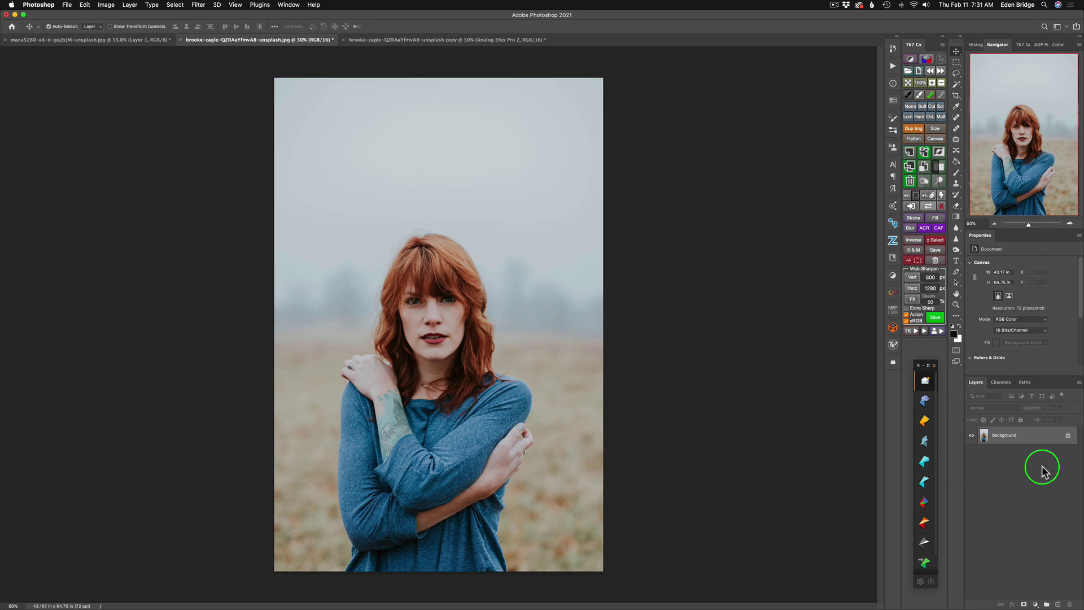
Send the red-haired woman's portrait from the Nik Collection panel to Analog Efex Pro 2
left_click(925, 522)
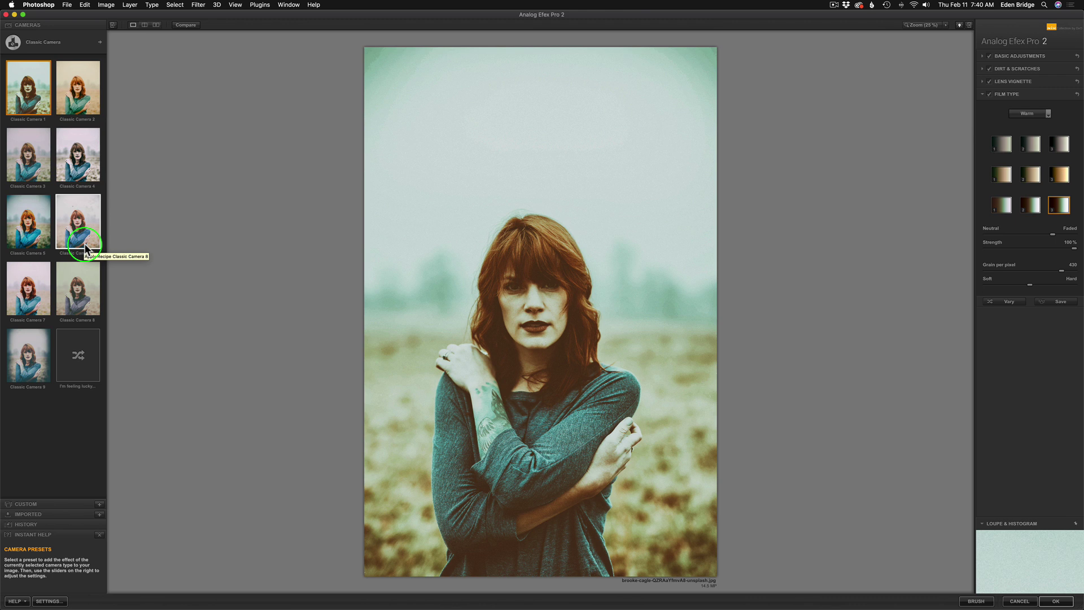
Open the Classic Camera selector listing camera types, tool combinations and Camera Kit
left_click(101, 45)
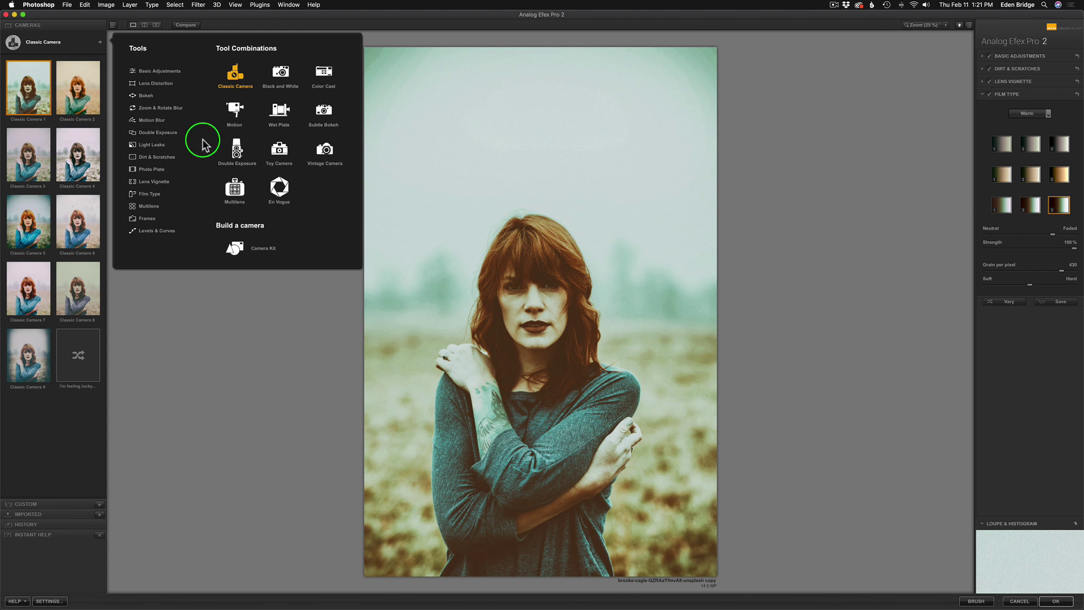
Switch to the Multilens camera, try Multilens 4, then apply the Multilens 5 2x2 grid preset
left_click(239, 188)
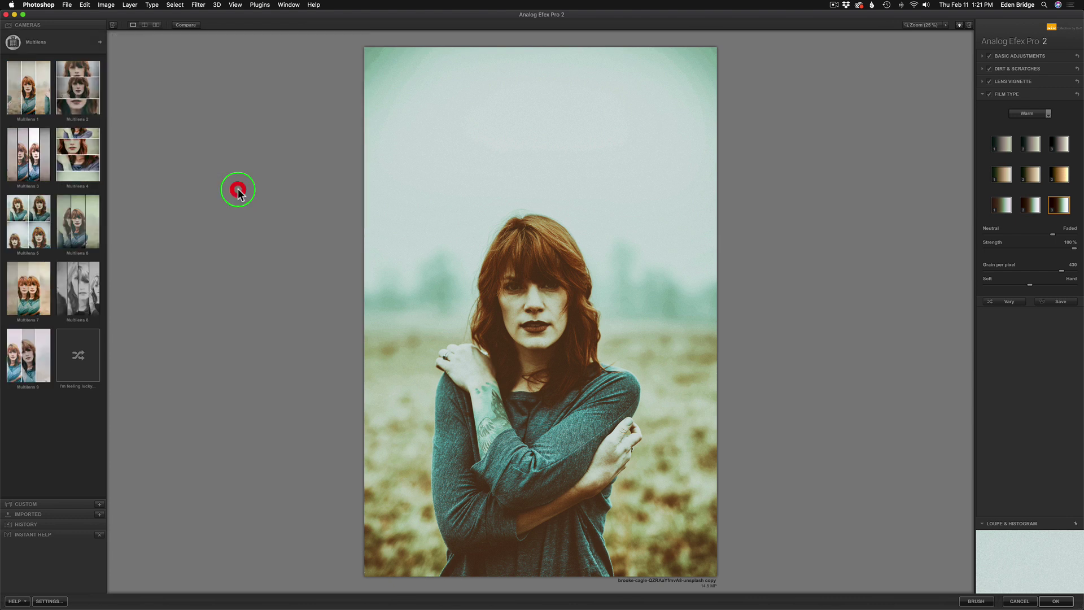
left_click(75, 159)
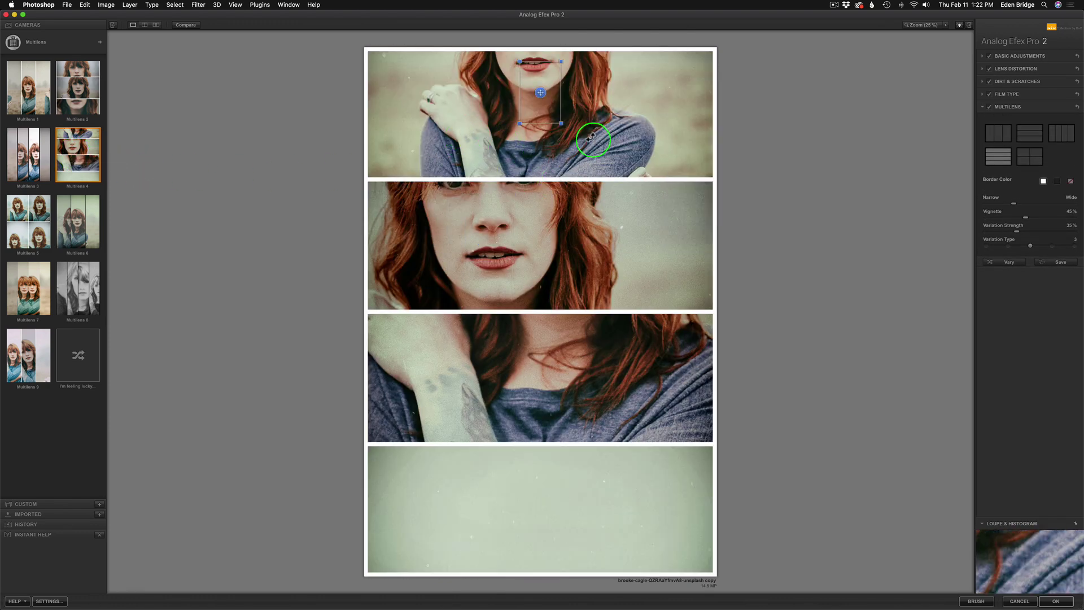
left_click(563, 213)
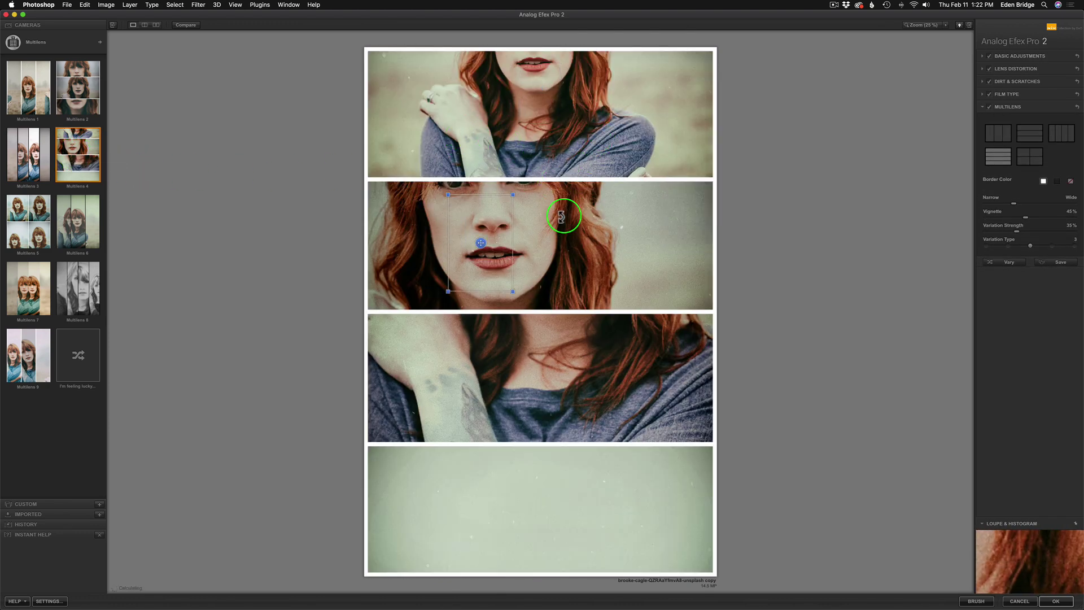
left_click(27, 209)
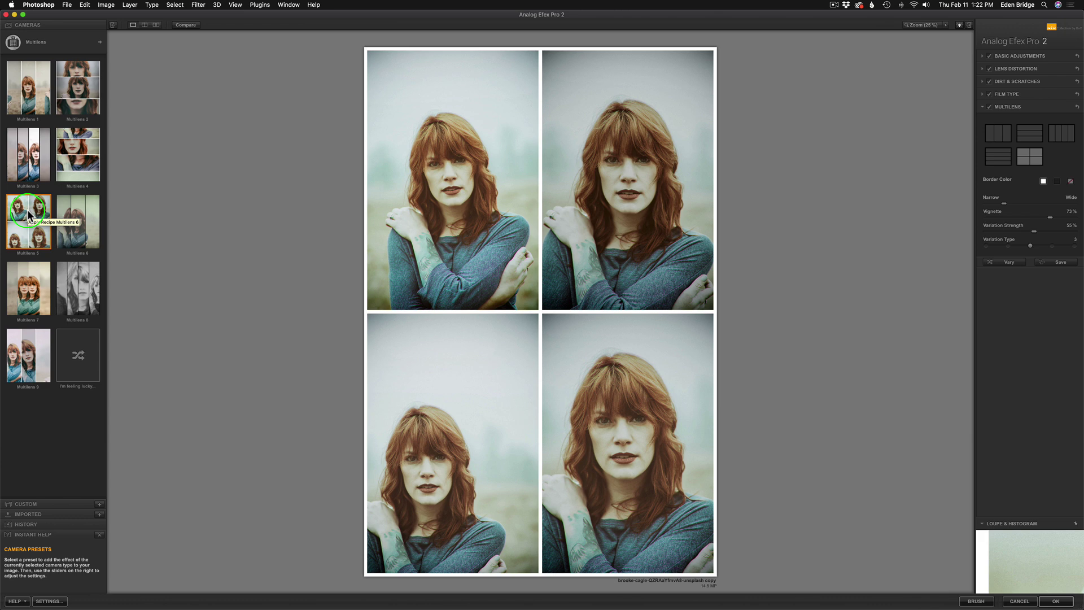
Load the standalone Multilens tool from the Tools list, giving three vertical strips
left_click(100, 42)
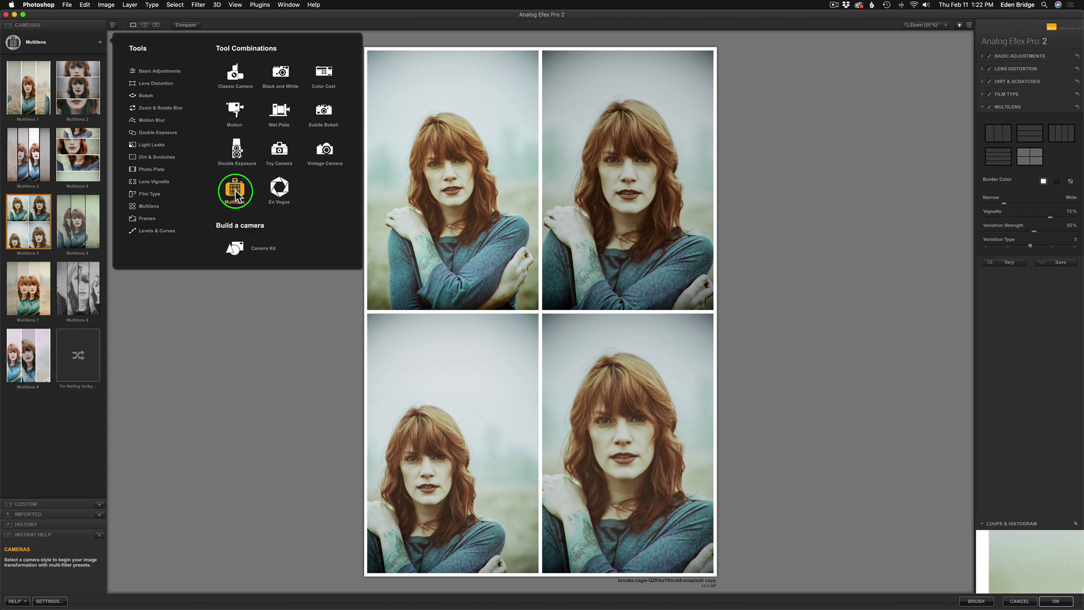
left_click(149, 207)
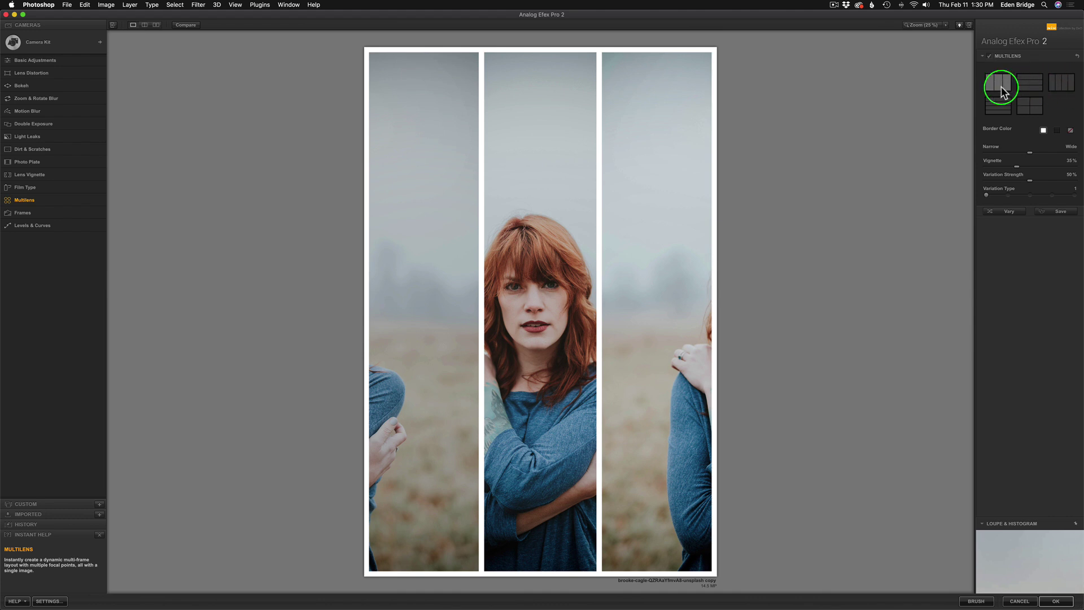
left_click(1031, 85)
left_click(1059, 88)
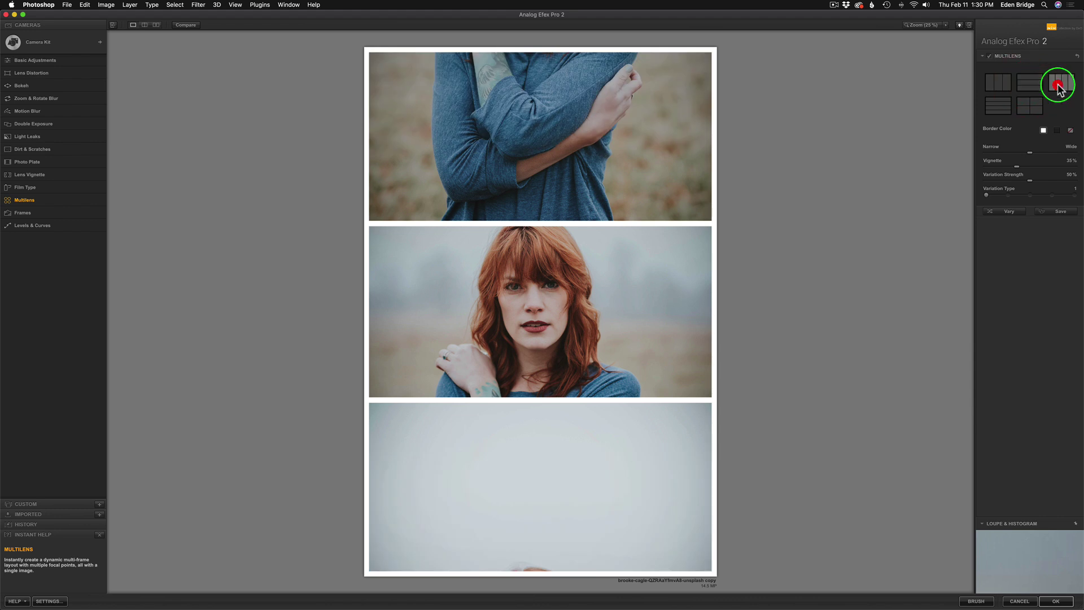
left_click(1001, 106)
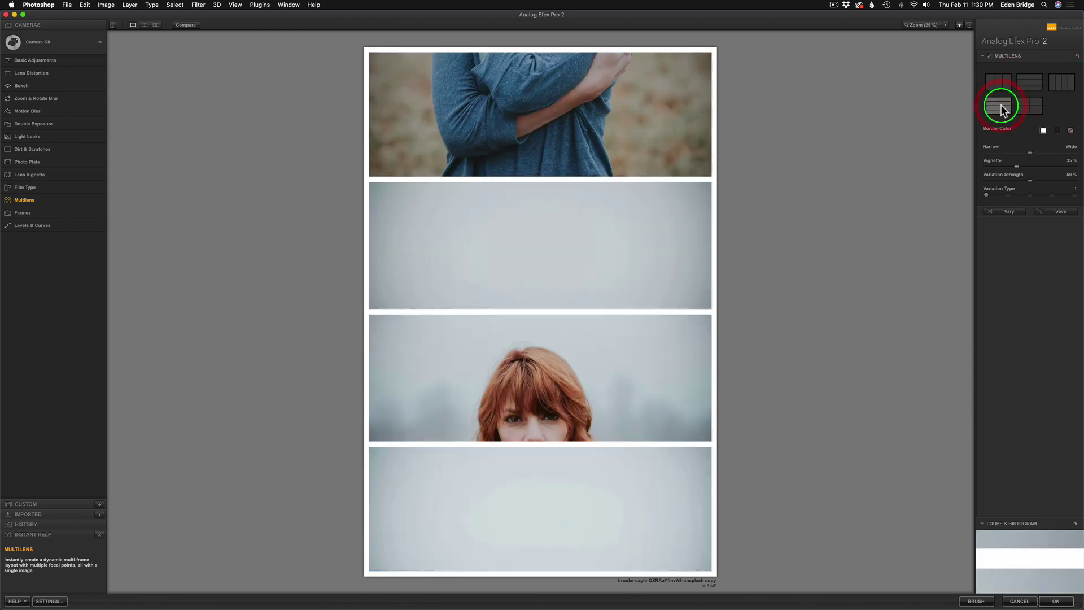
left_click(1032, 107)
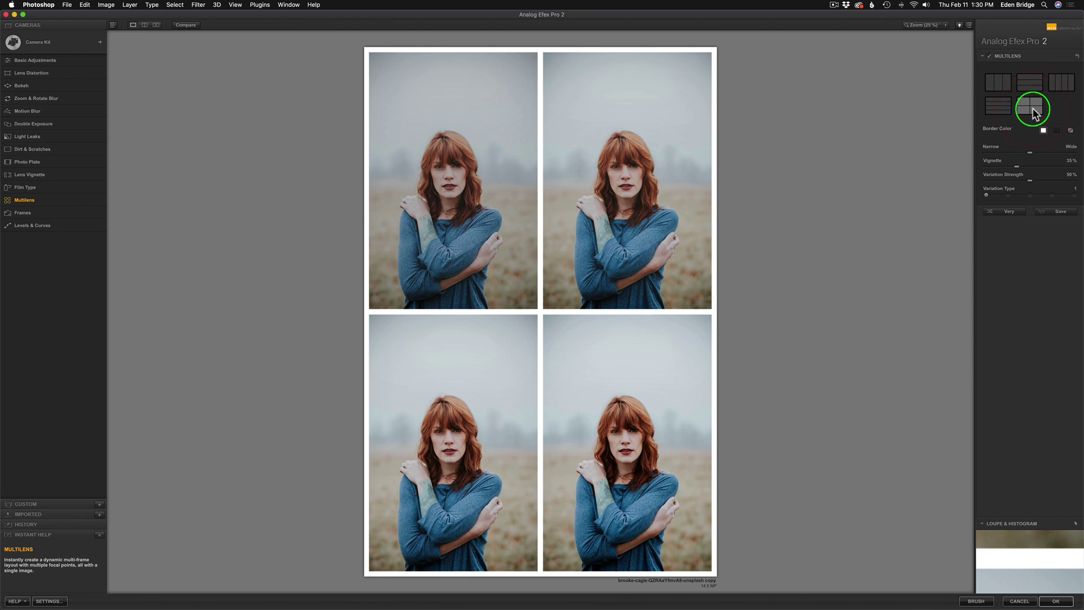
left_click(995, 82)
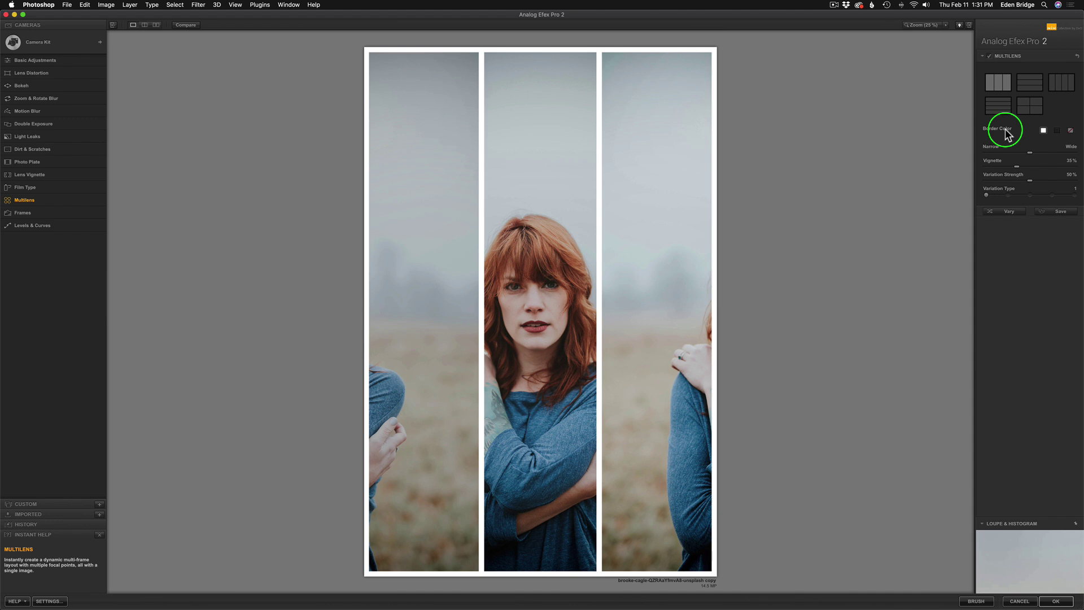
Set the Border Color to black after briefly comparing with no borders
mouse_move(677, 117)
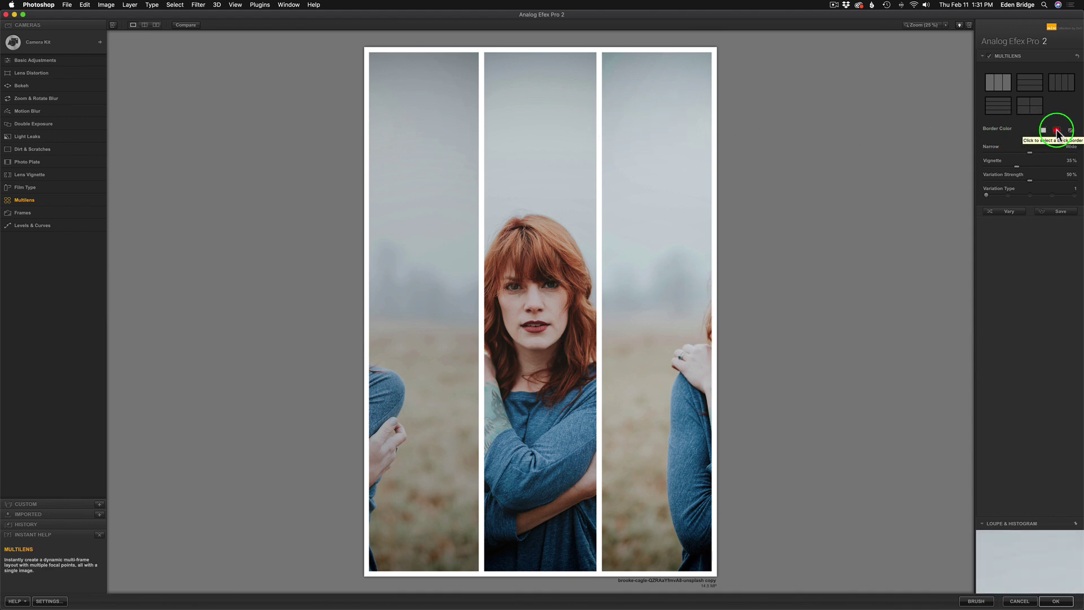
left_click(1057, 131)
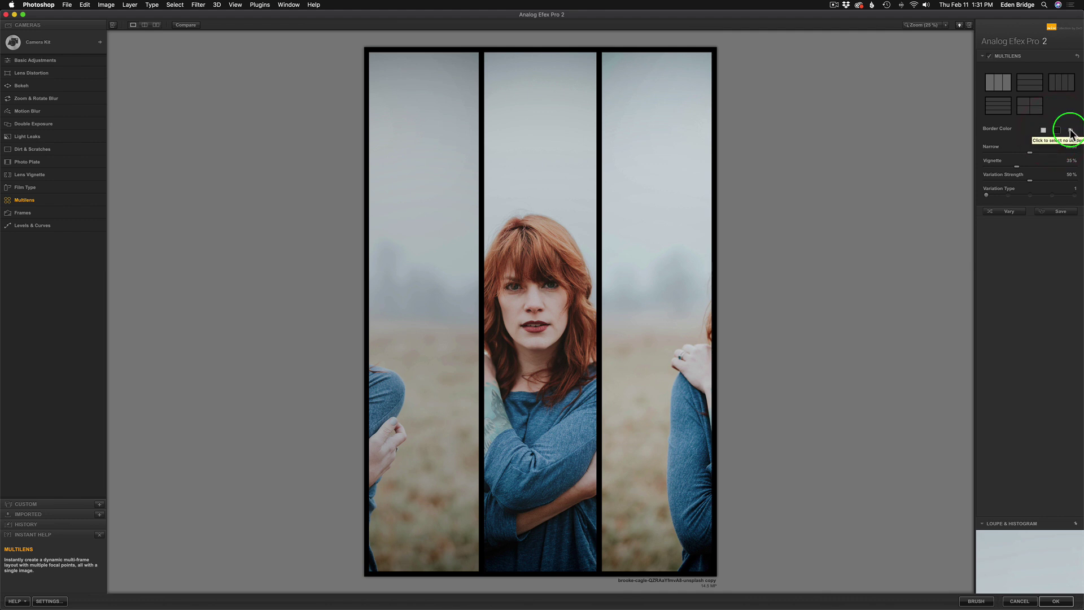
left_click(1070, 131)
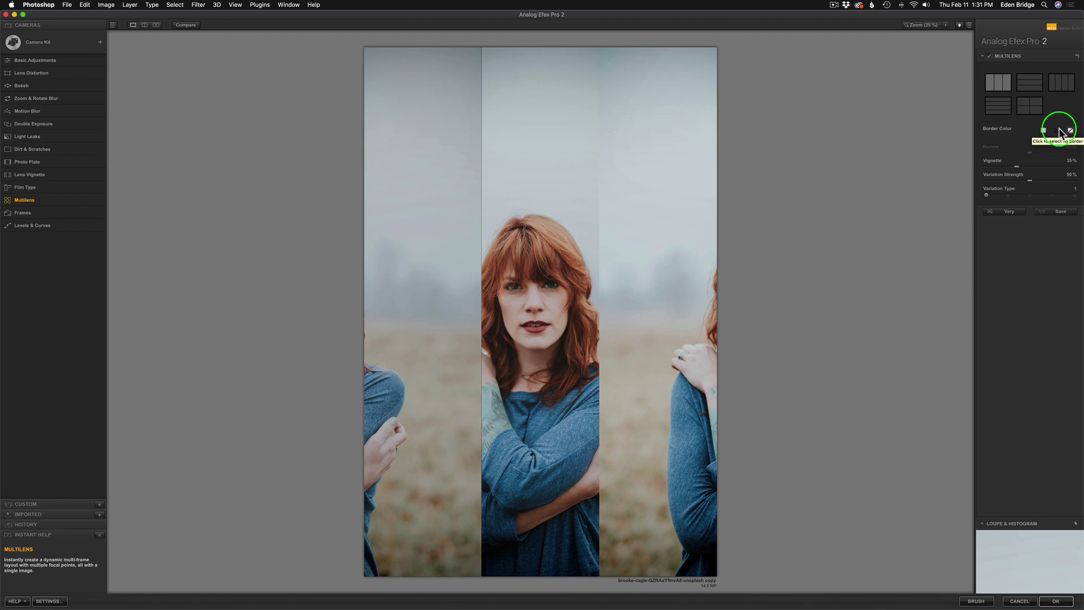
left_click(1058, 132)
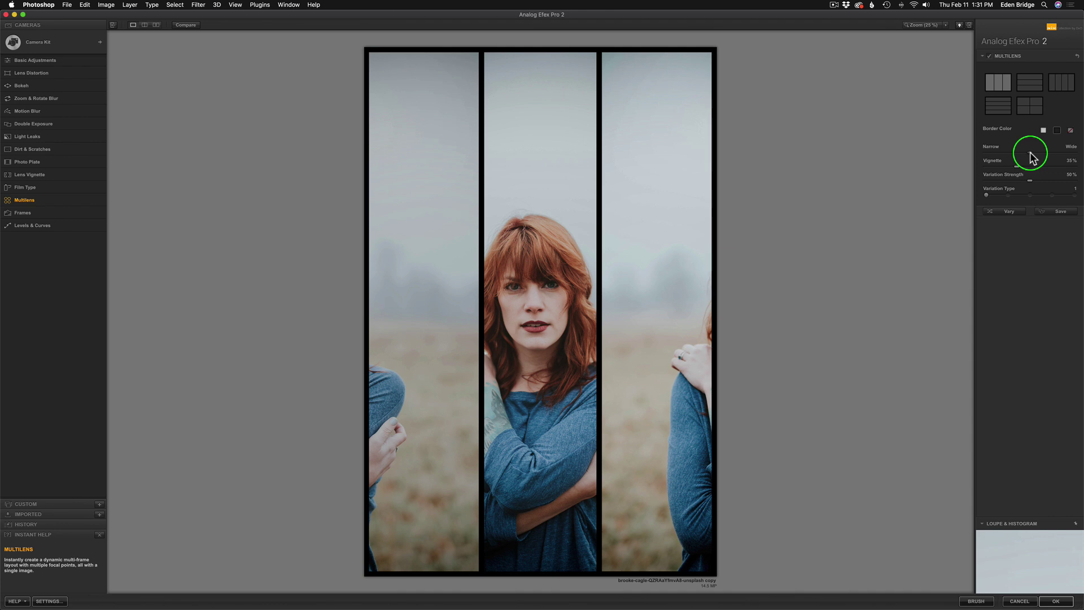
Adjust the Narrow/Wide border width and raise the Vignette to 91%
mouse_move(1030, 153)
left_mouse_down()
mouse_move(1078, 154)
mouse_move(992, 157)
mouse_move(1014, 159)
left_mouse_up()
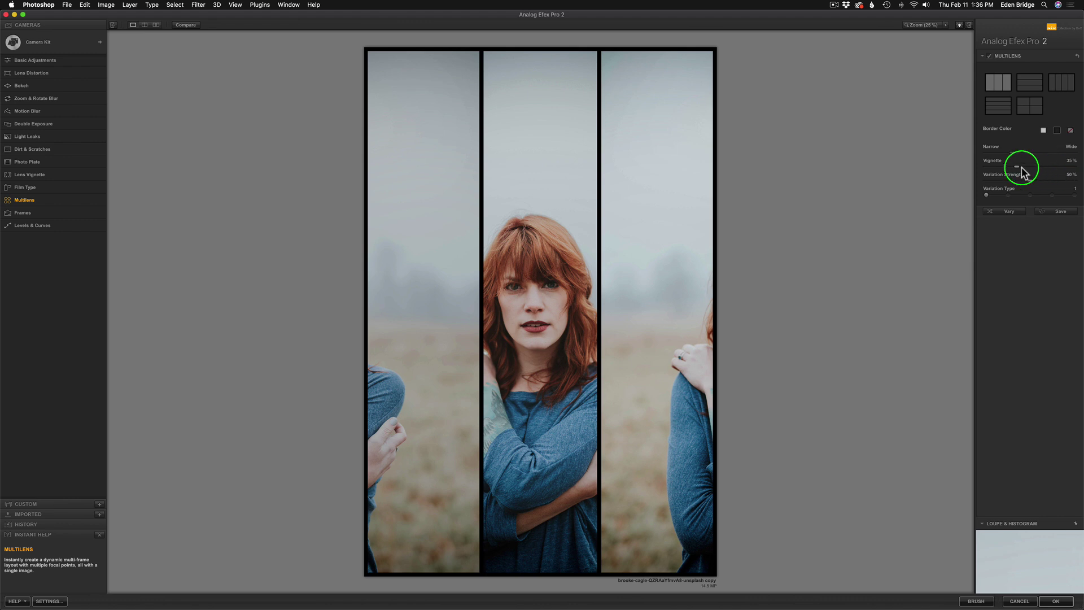
mouse_move(1017, 167)
left_mouse_down()
mouse_move(1049, 168)
mouse_move(966, 167)
mouse_move(1032, 173)
left_mouse_up()
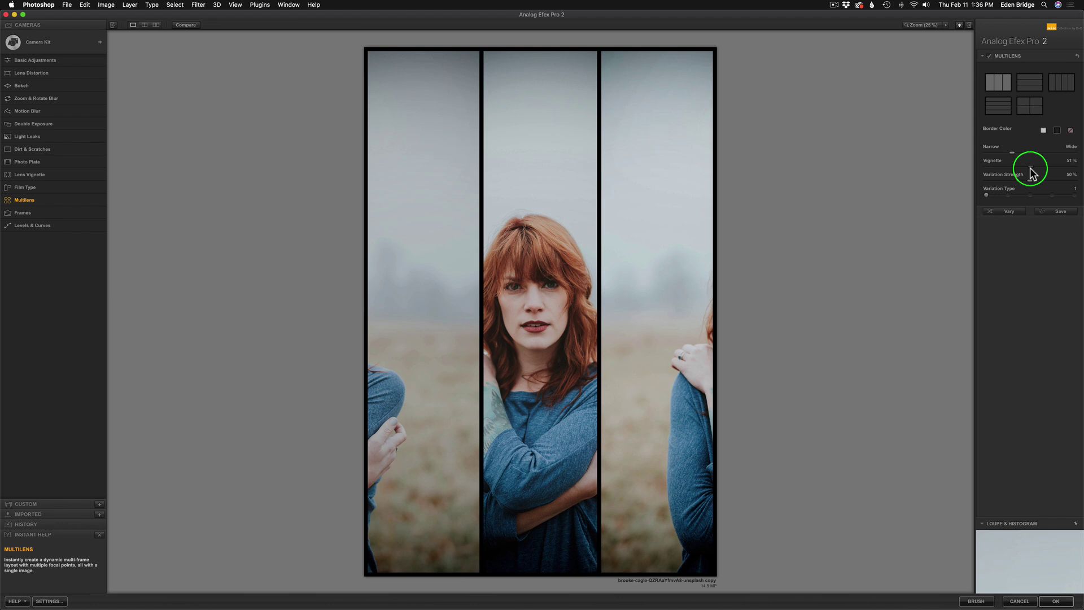
Try variation types 1–5, settle on type 4, and set Variation Strength to 49%
left_click(1010, 196)
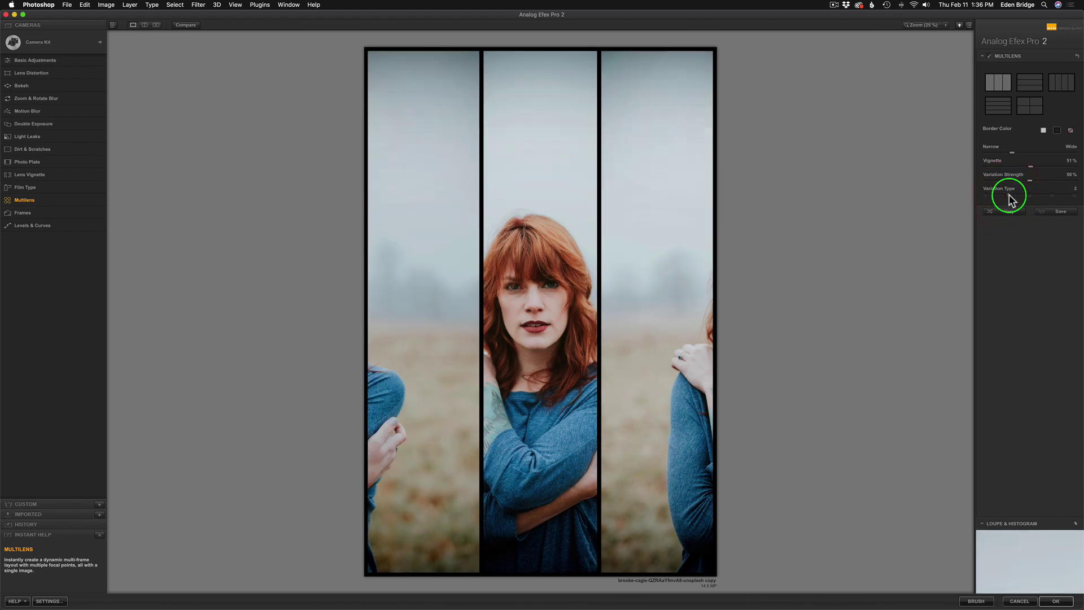
left_click(1009, 198)
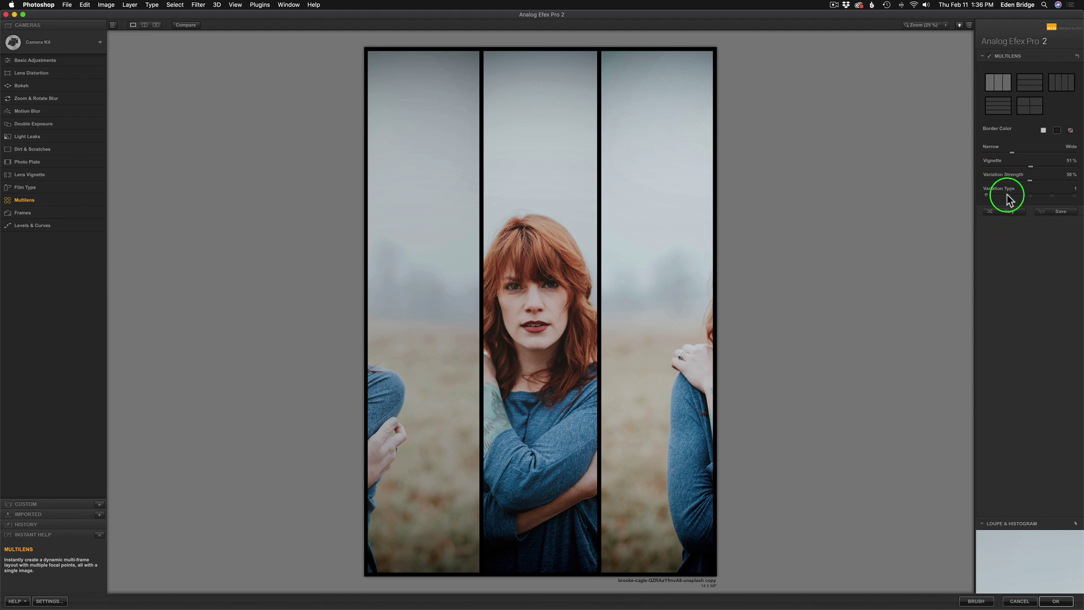
left_click(1010, 197)
left_click_drag(1010, 199, 1032, 201)
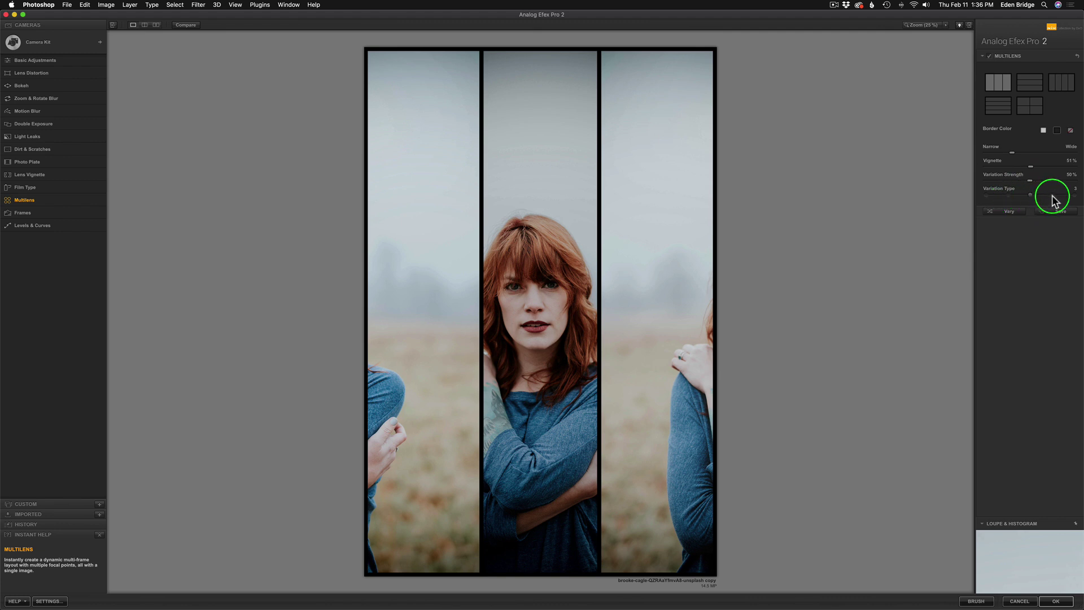
left_click(1054, 197)
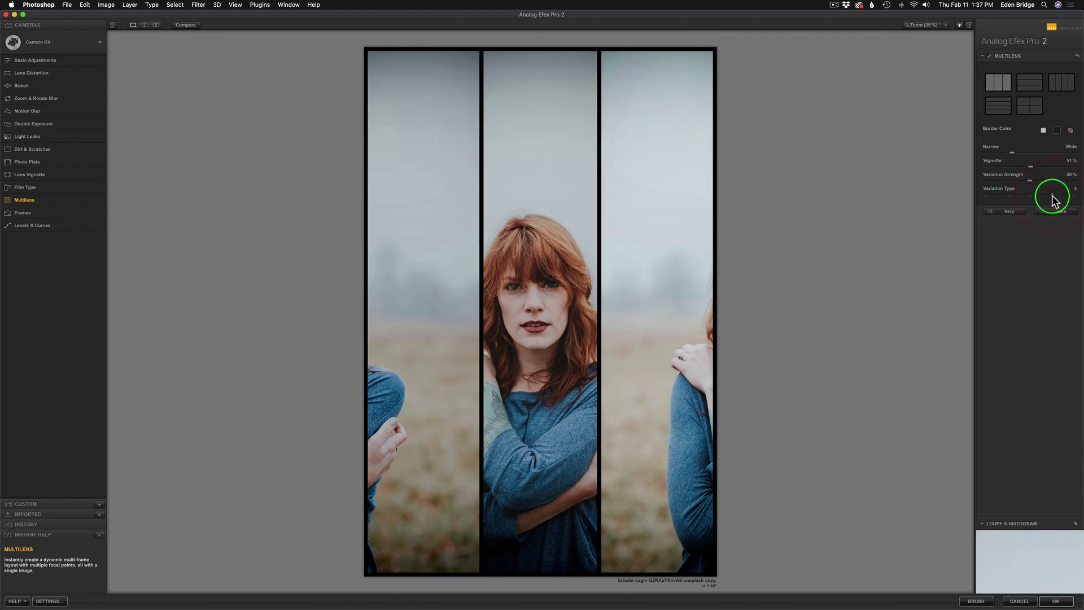
left_click(1076, 196)
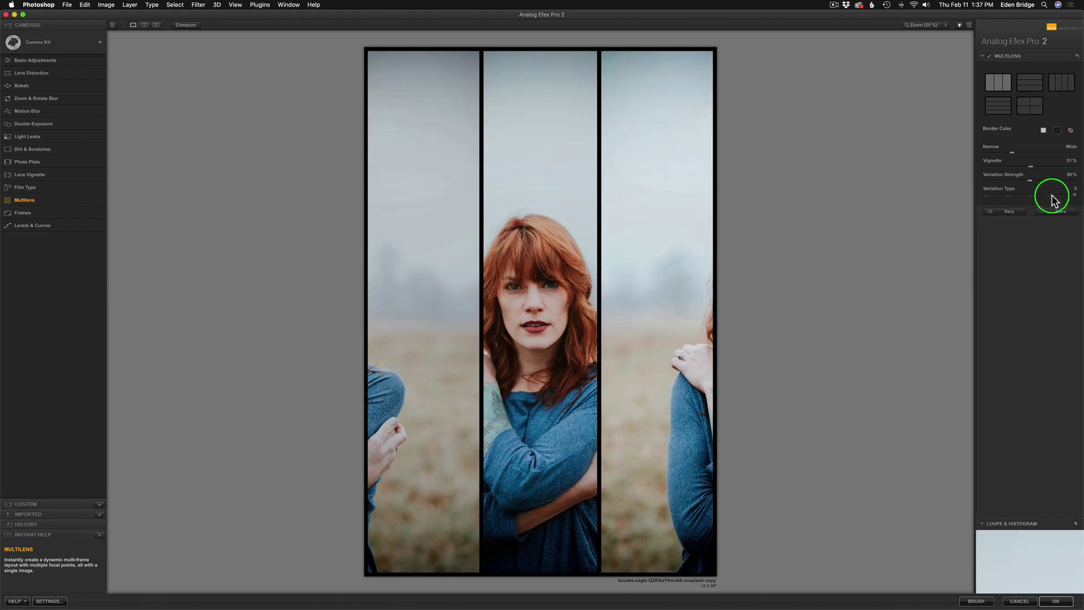
left_click(1054, 197)
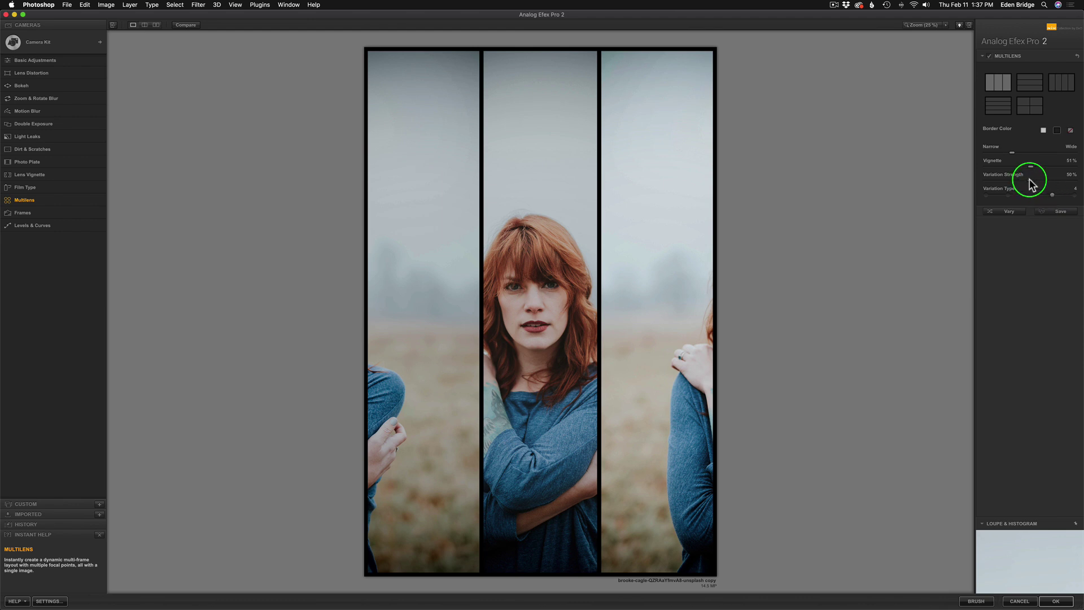
mouse_move(1030, 184)
left_mouse_down()
mouse_move(1081, 187)
mouse_move(987, 186)
mouse_move(1023, 187)
left_mouse_up()
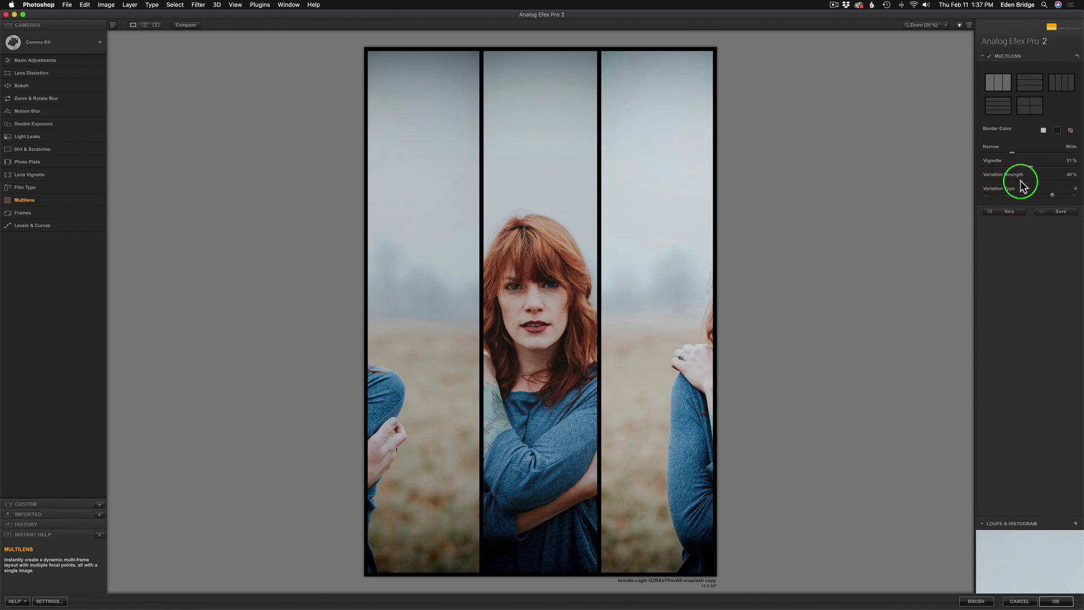
left_click(990, 56)
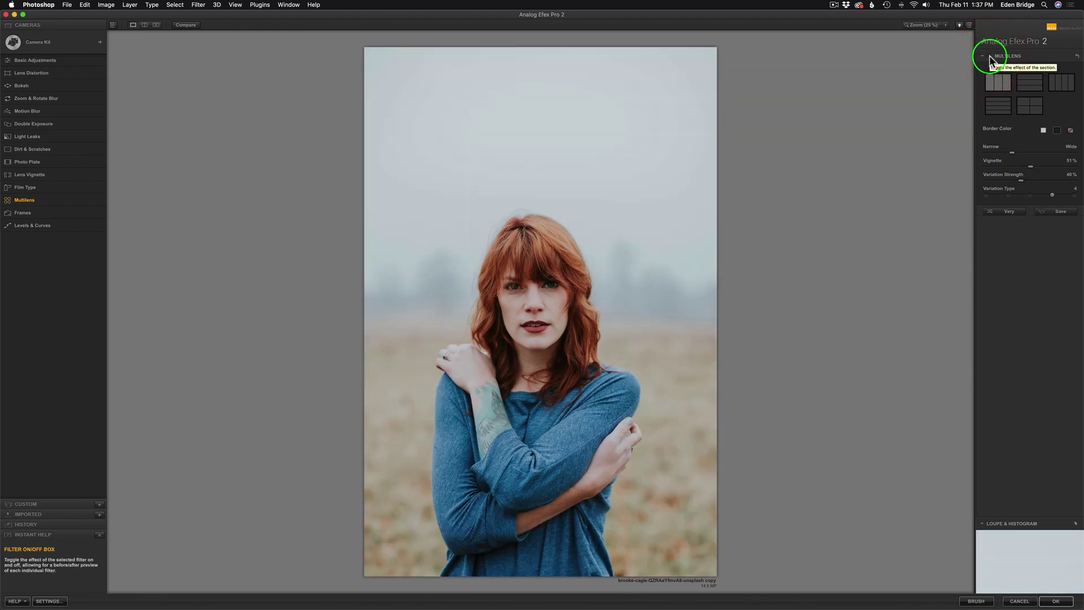
left_click(989, 57)
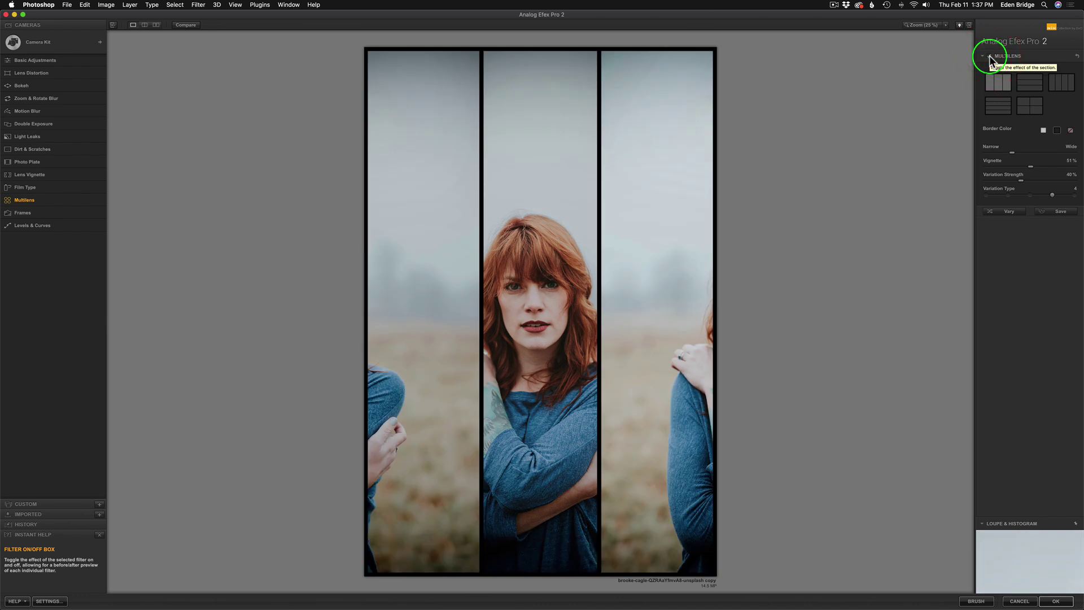
left_click(186, 25)
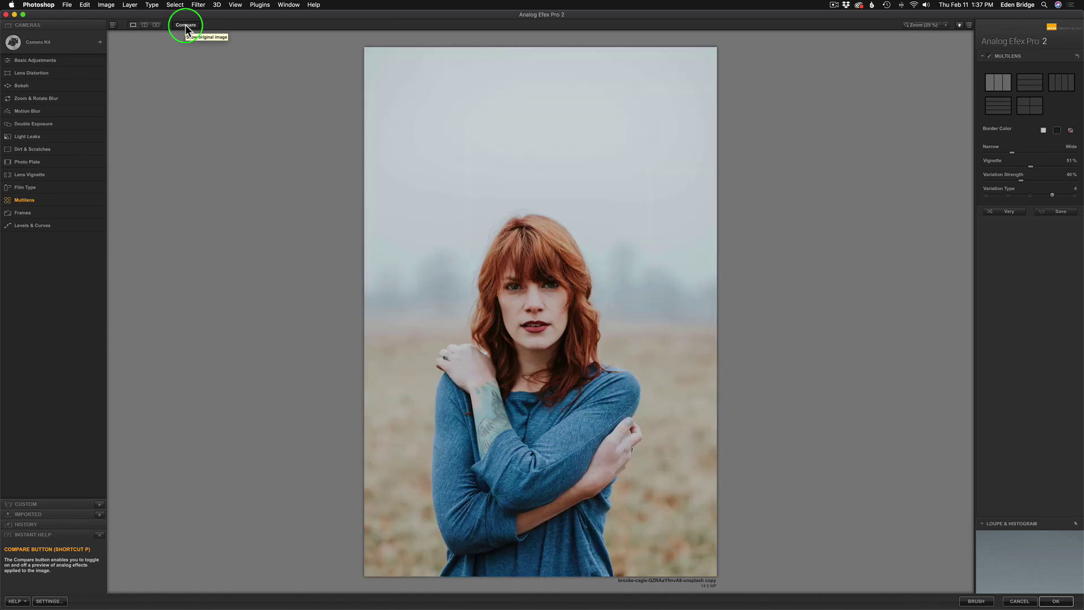
left_click(185, 25)
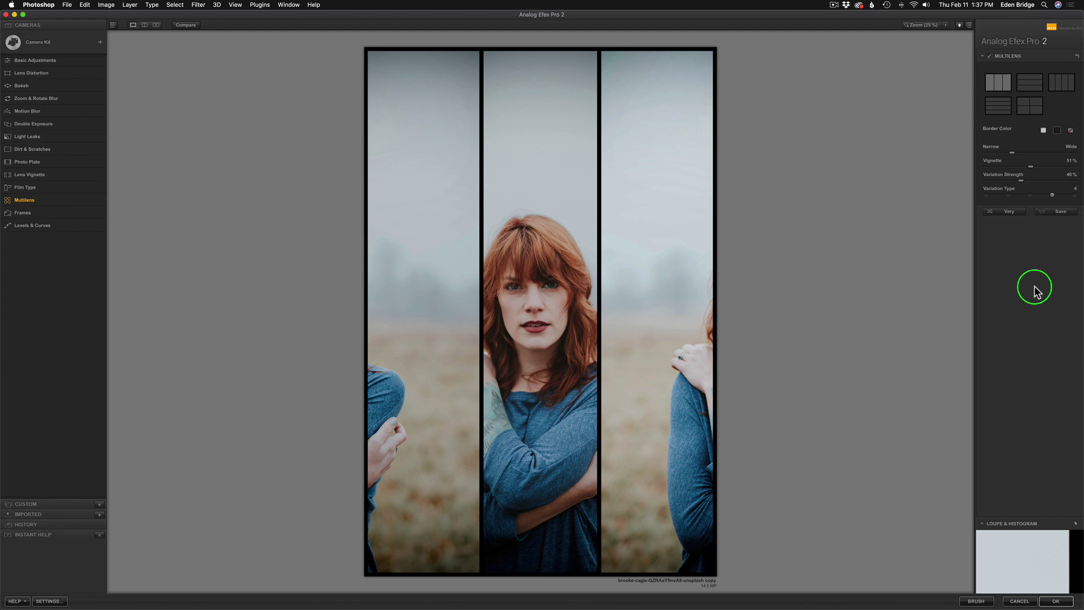
mouse_move(556, 312)
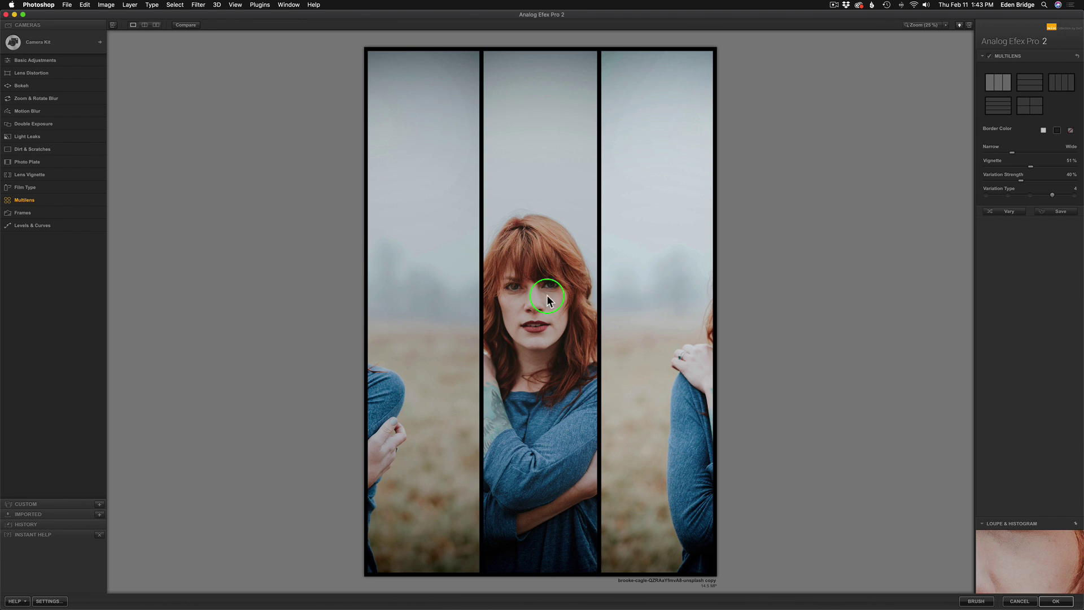
Scale up subimage 2 so her face sits larger and centred in the middle strip
mouse_move(537, 289)
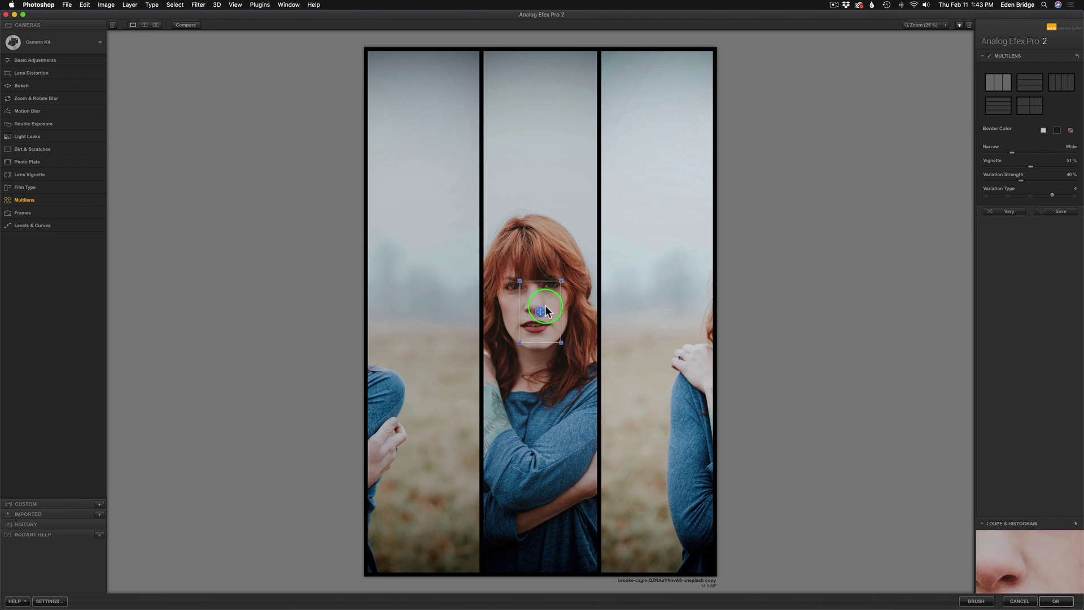
mouse_move(562, 280)
left_mouse_down()
mouse_move(583, 261)
mouse_move(566, 281)
mouse_move(547, 277)
mouse_move(542, 237)
mouse_move(537, 330)
mouse_move(584, 278)
left_mouse_up()
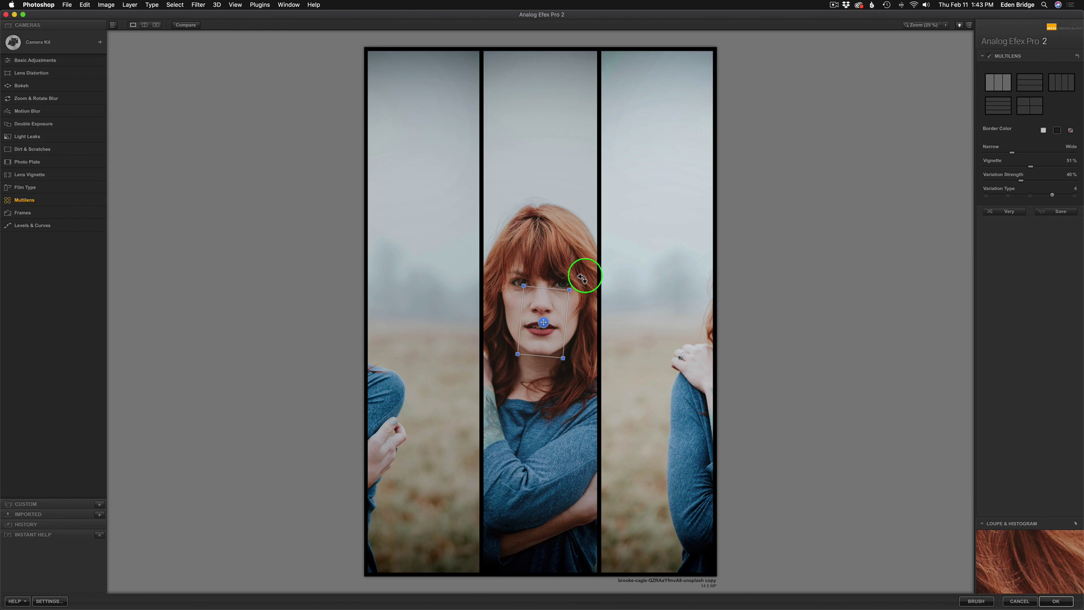
left_click_drag(581, 278, 584, 278)
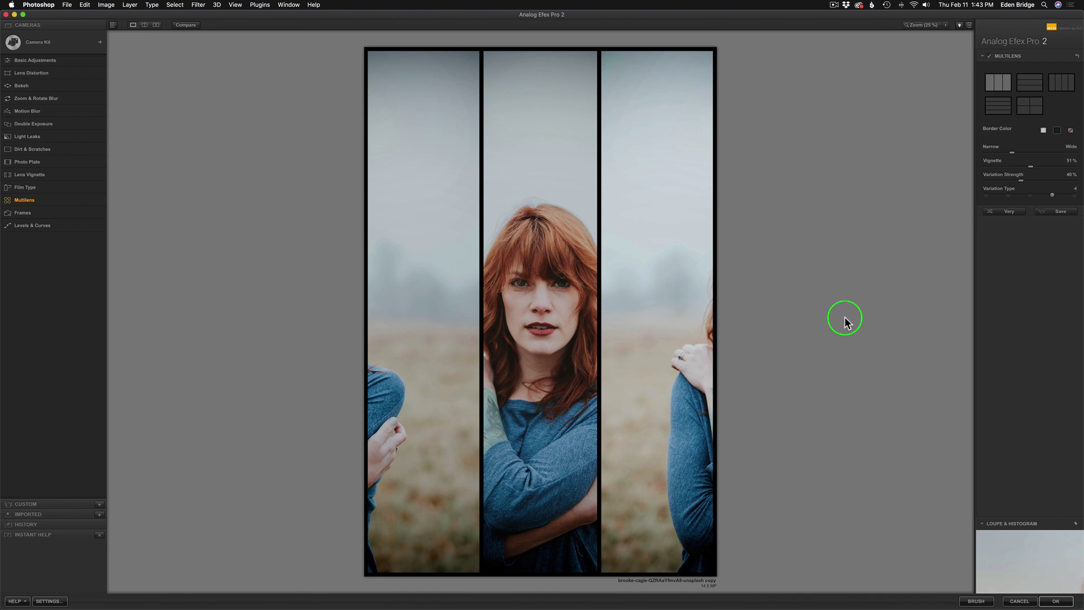
Enlarge subimage 3 and shift it left to bring her face into the right strip
mouse_move(653, 290)
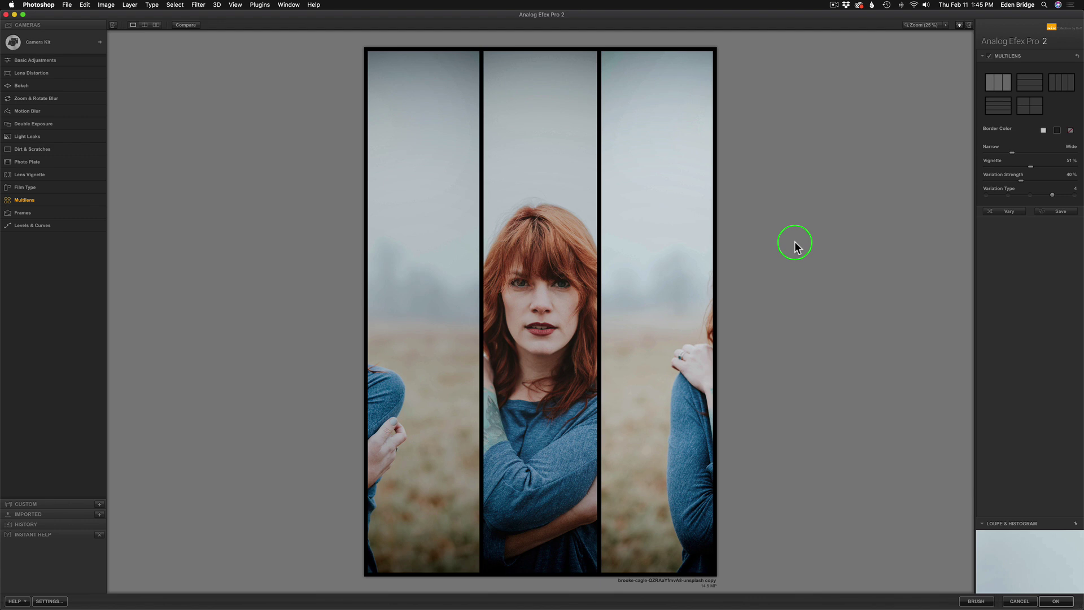
mouse_move(695, 305)
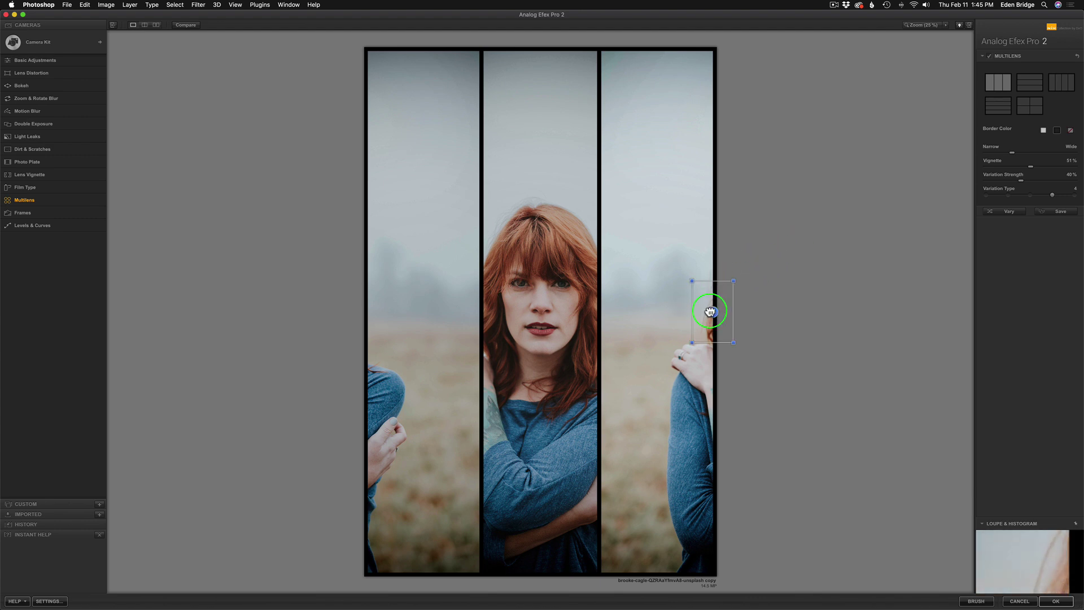
left_click_drag(710, 311, 729, 159)
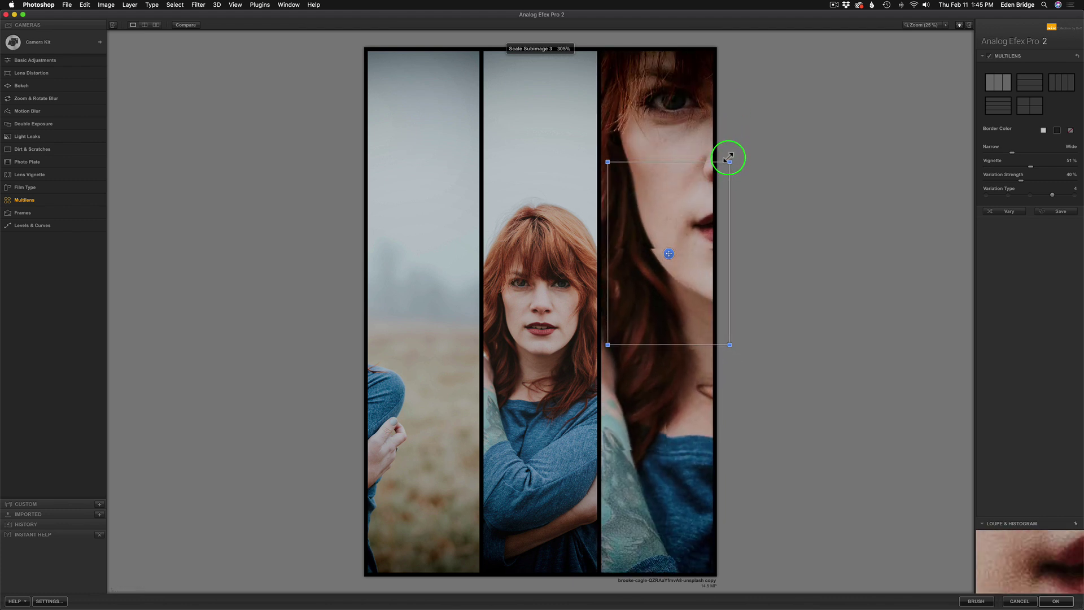
left_click(710, 186)
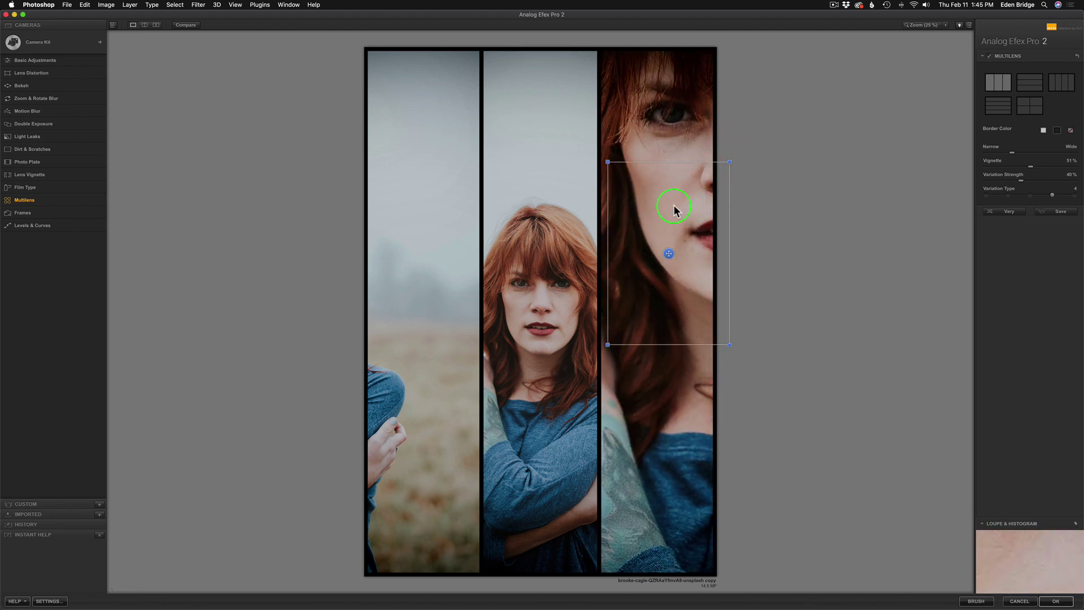
left_click(649, 210)
mouse_move(668, 254)
left_mouse_down()
mouse_move(632, 249)
mouse_move(654, 249)
left_mouse_up()
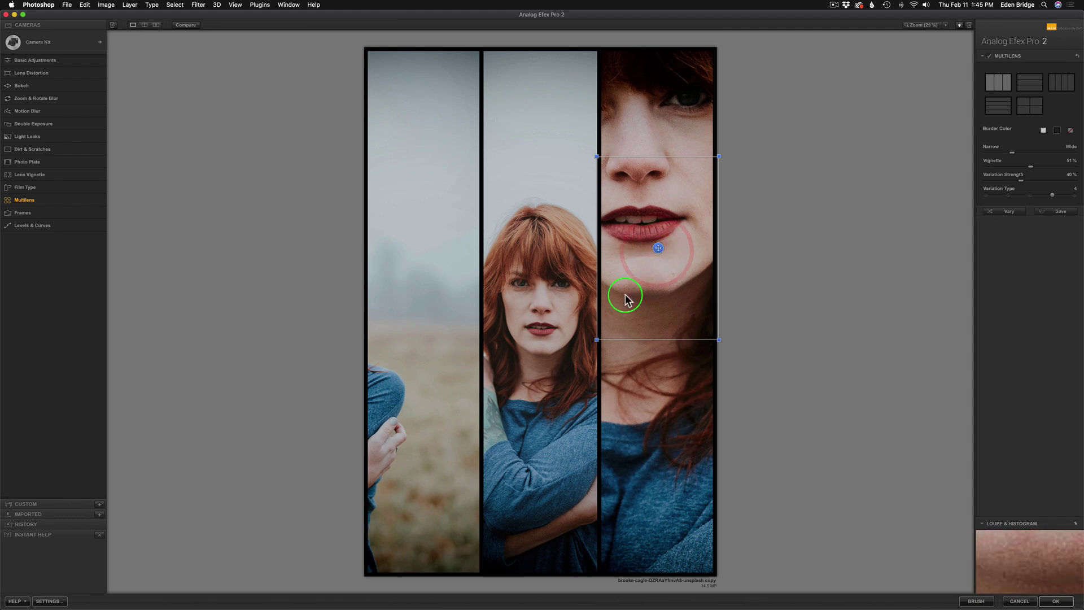
Rescale the right strip's image to 264% and nudge it onto her nose and lips
left_click(596, 339)
left_click(614, 333)
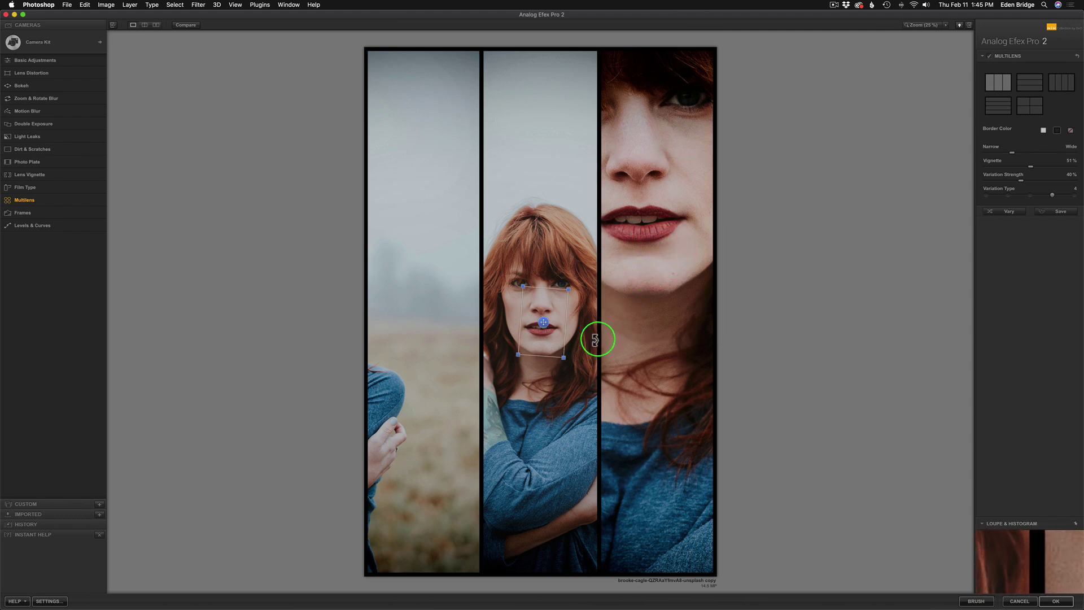
left_click(598, 339)
left_click_drag(602, 333, 616, 329)
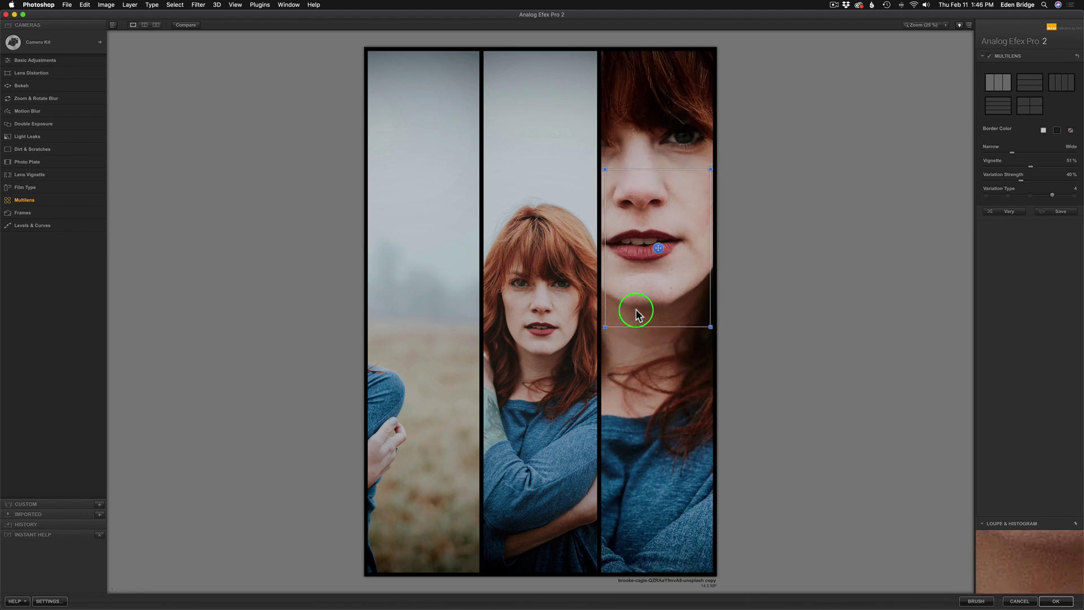
left_click(641, 306)
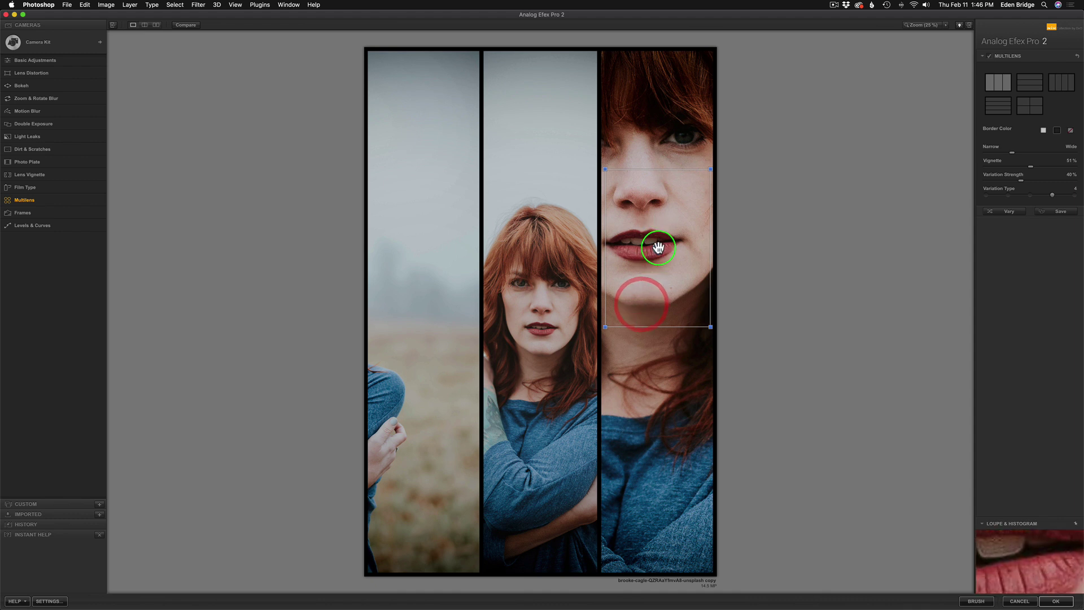
mouse_move(659, 247)
left_mouse_down()
mouse_move(650, 242)
mouse_move(659, 245)
left_mouse_up()
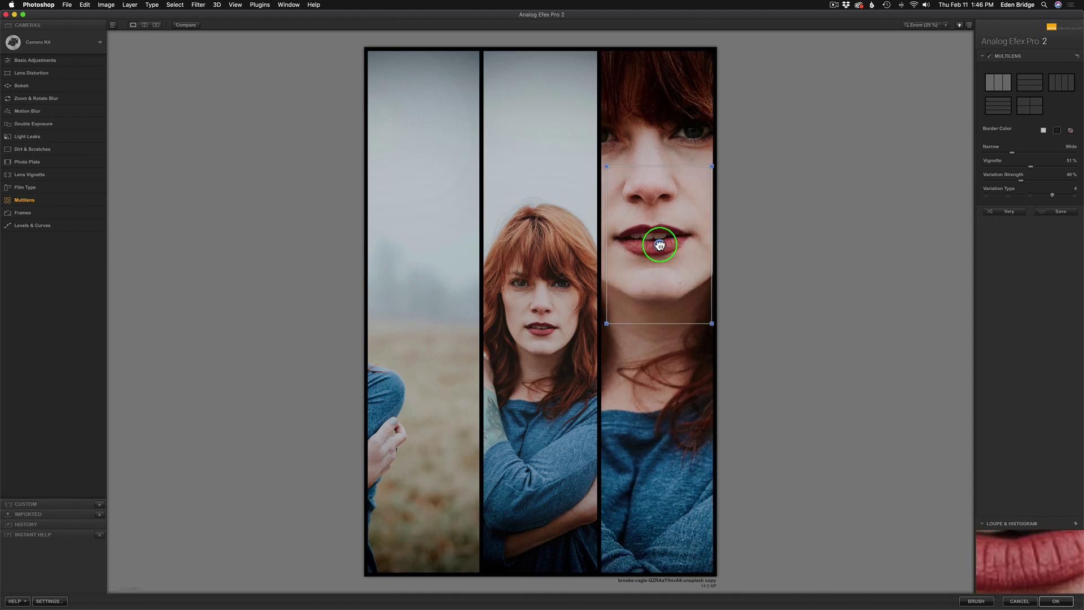
left_click(822, 298)
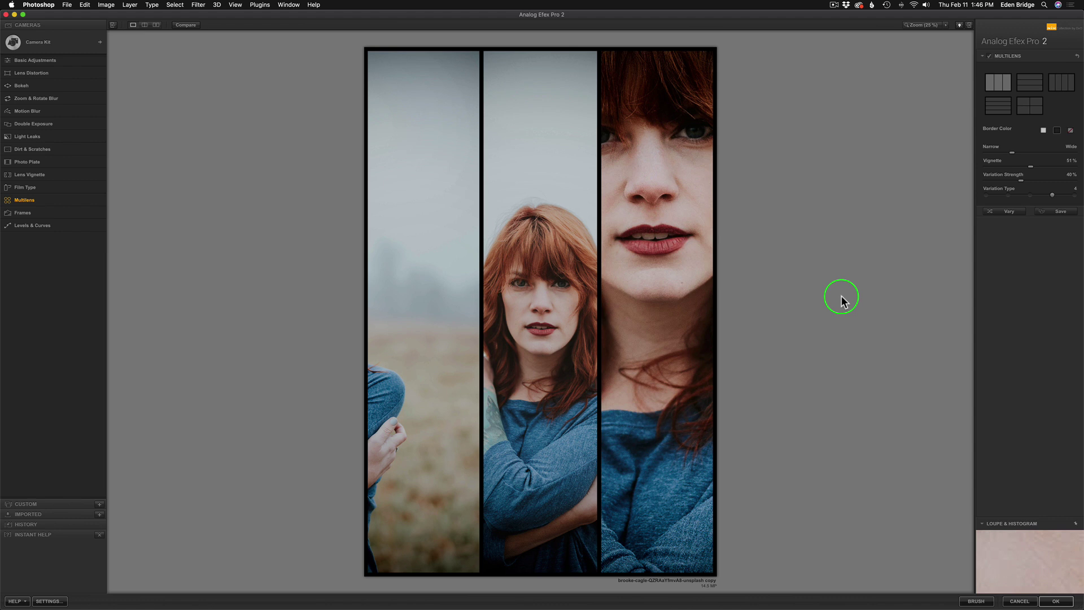
left_click(653, 257)
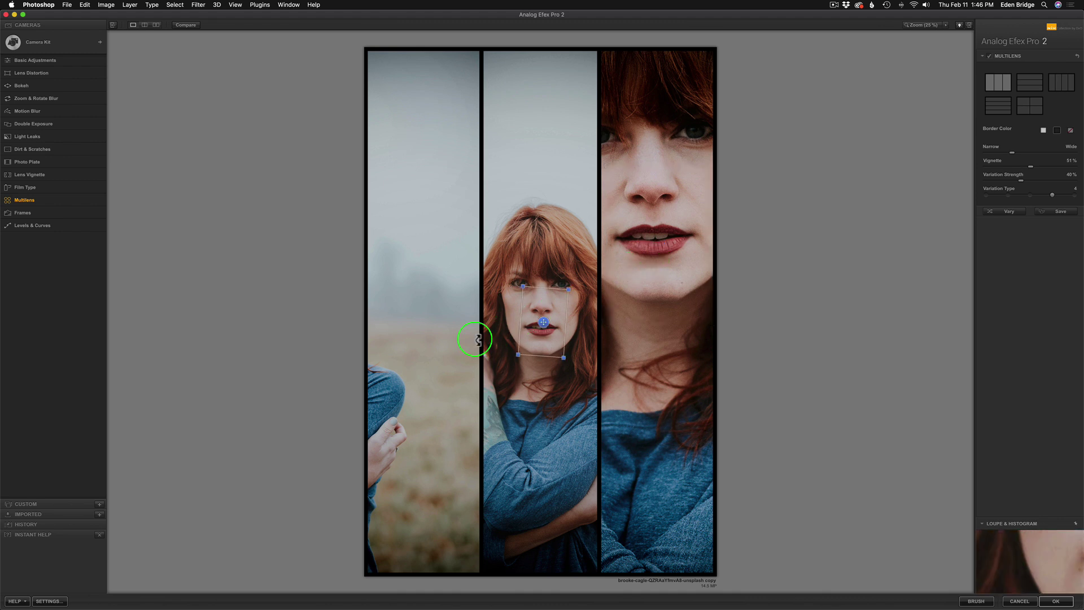
Move subimage 1 right, enlarge it, and nudge it to frame her red hair and tattooed forearm
left_click(382, 387)
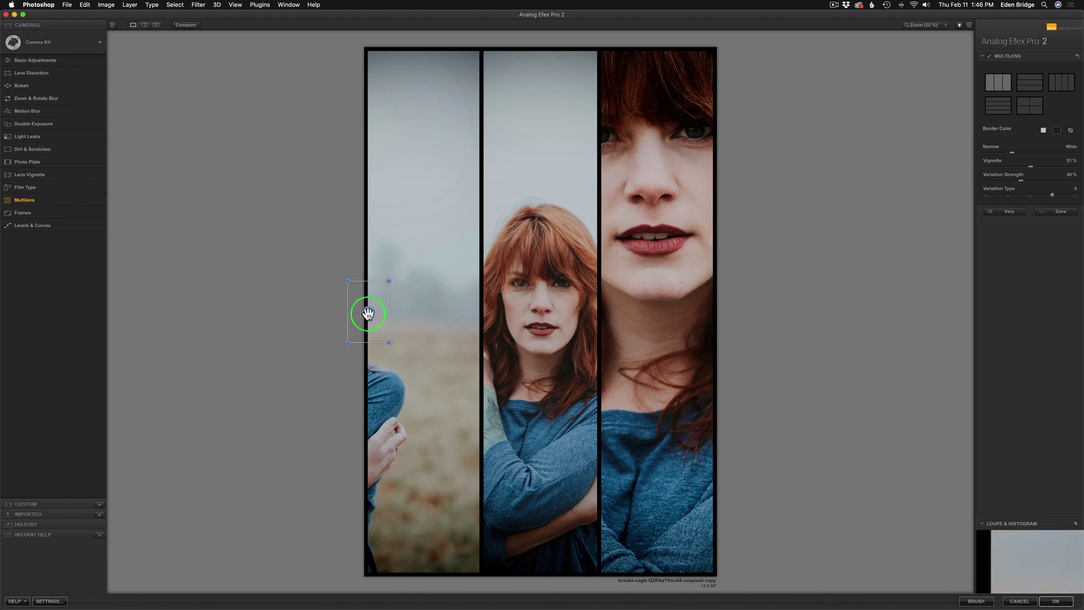
left_click_drag(366, 313, 398, 215)
left_click_drag(438, 299, 444, 214)
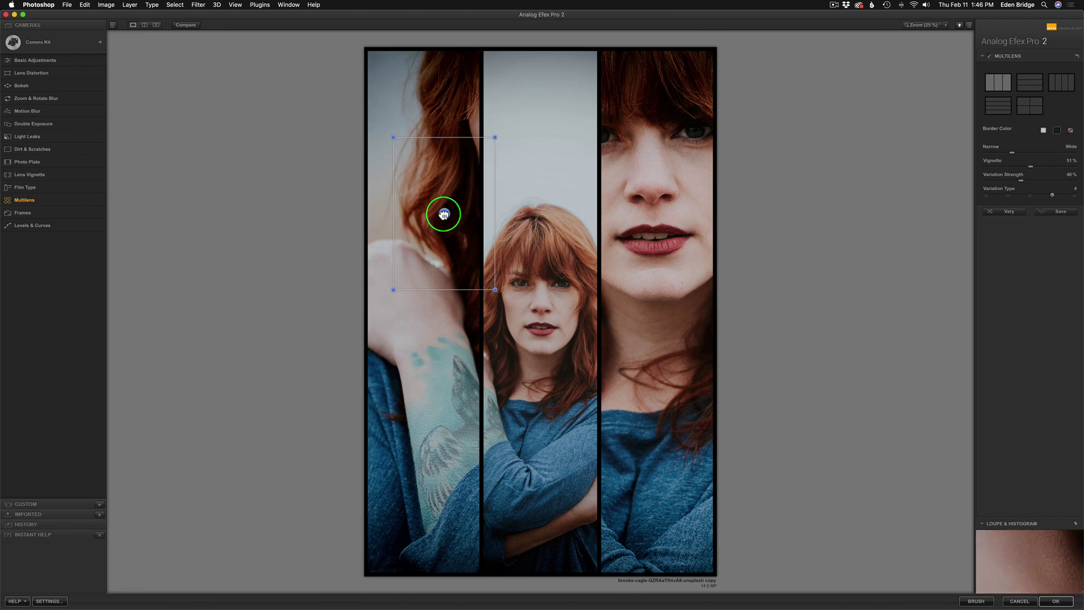
left_click_drag(444, 214, 444, 214)
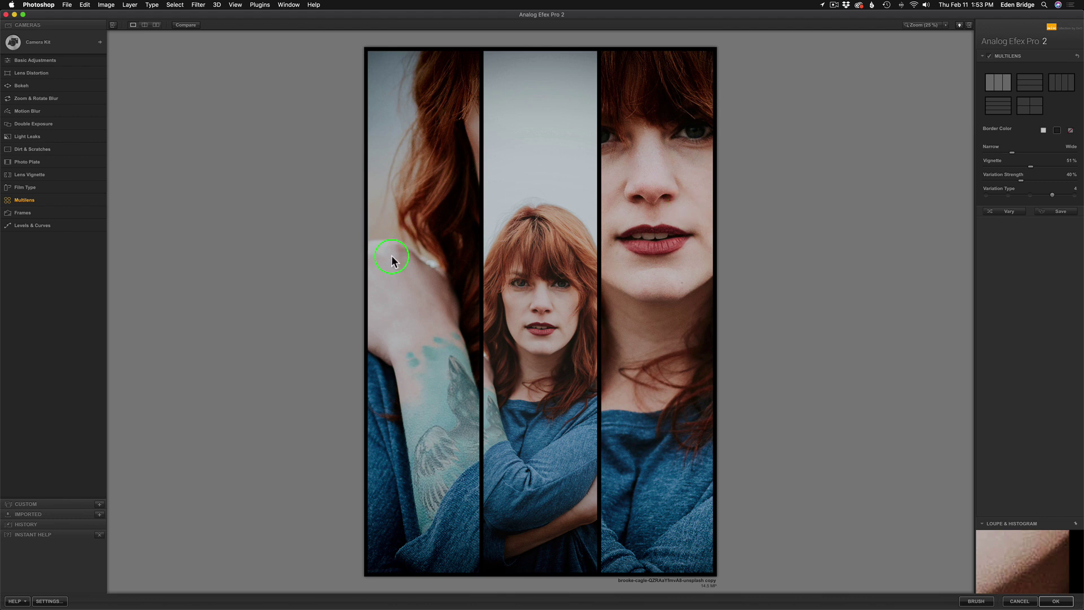
Pan the left panel's image down and slightly right so her face edge and eye show above the tattooed arm
left_click(409, 261)
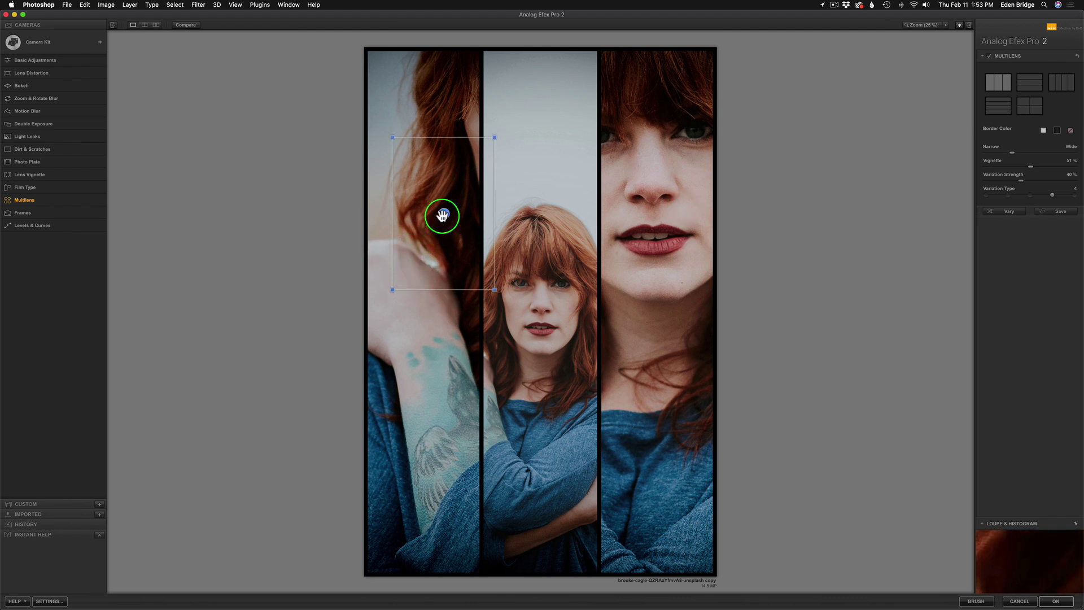
left_click_drag(444, 214, 440, 222)
left_click(668, 138)
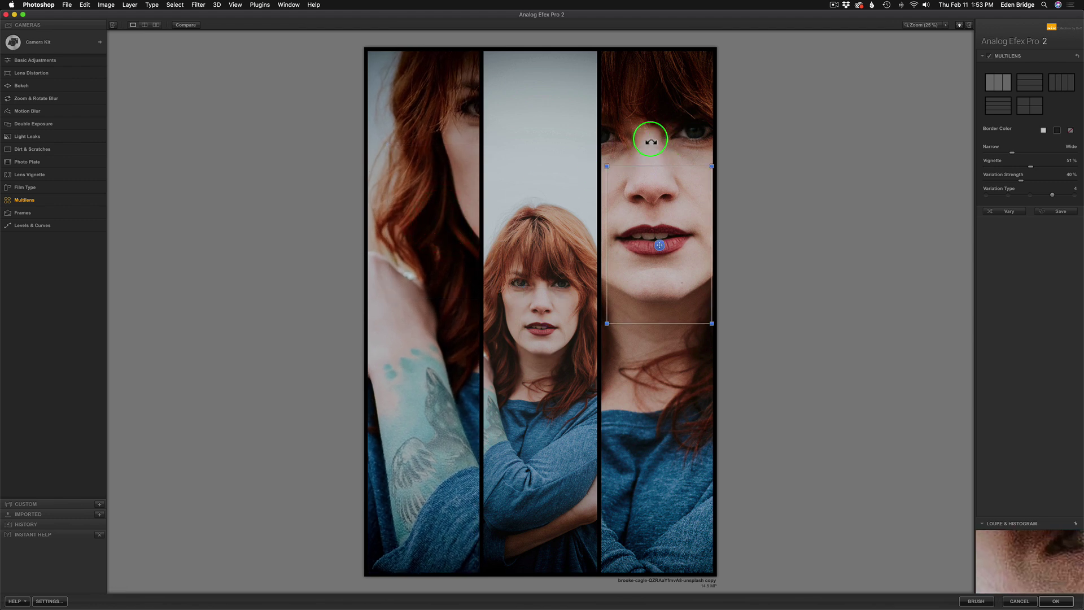
left_click(518, 129)
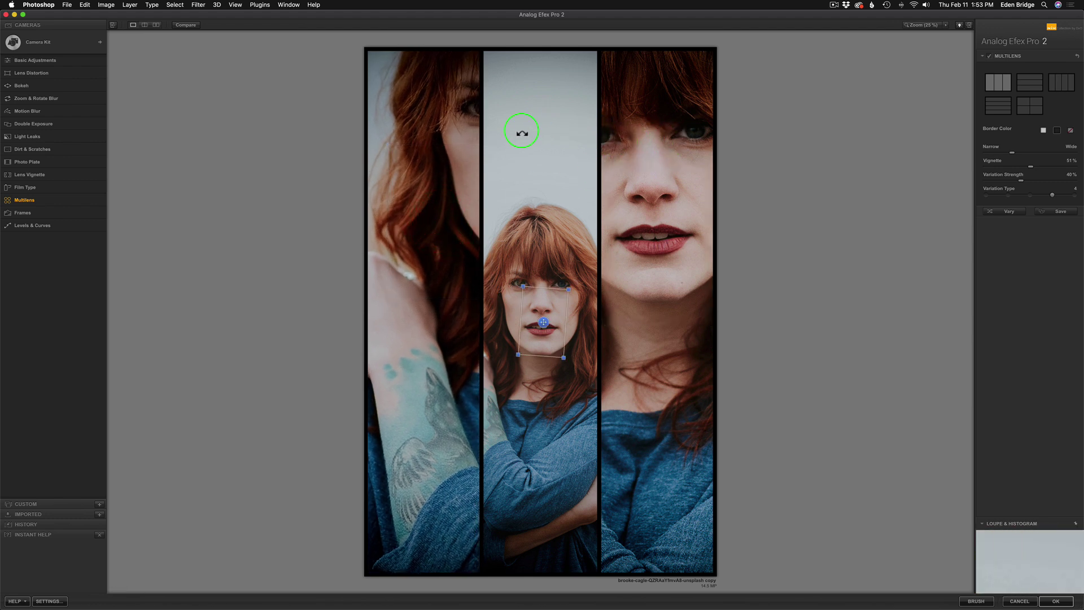
left_click(454, 154)
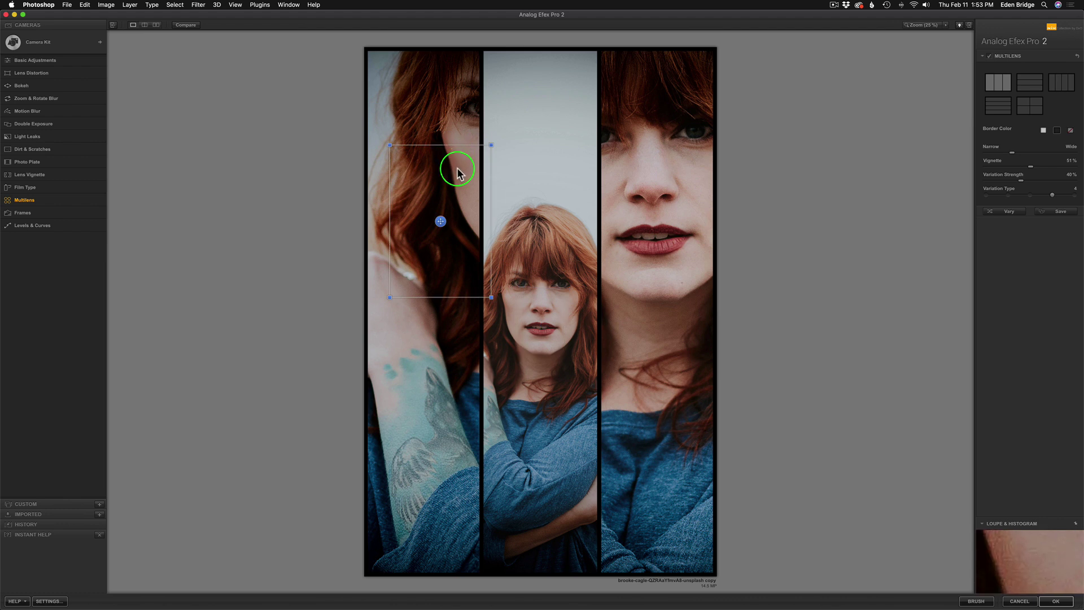
left_click_drag(439, 221, 440, 236)
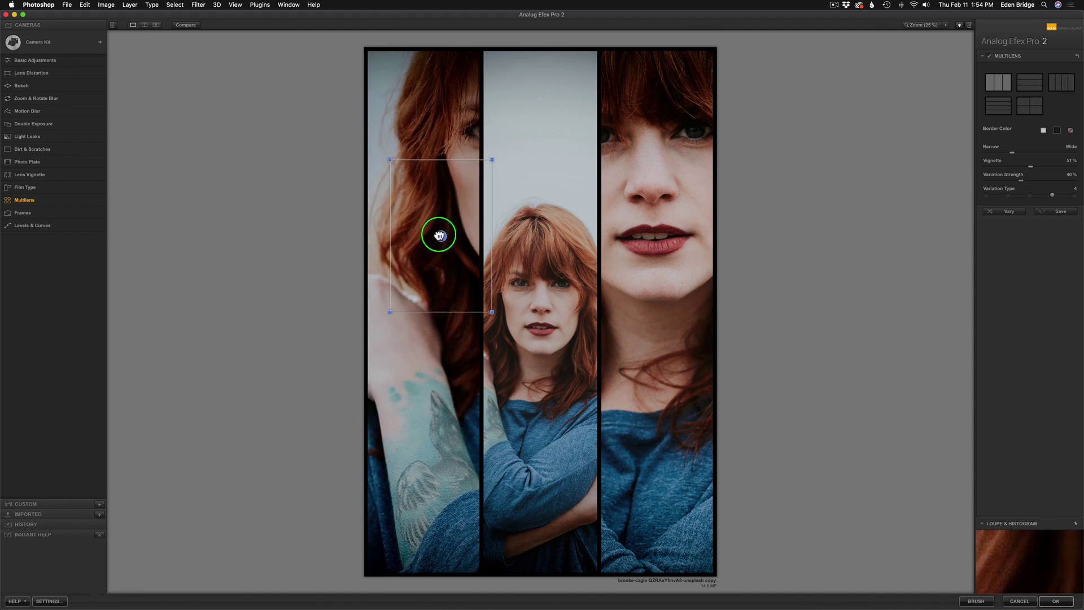
left_click_drag(439, 236, 439, 235)
mouse_move(637, 153)
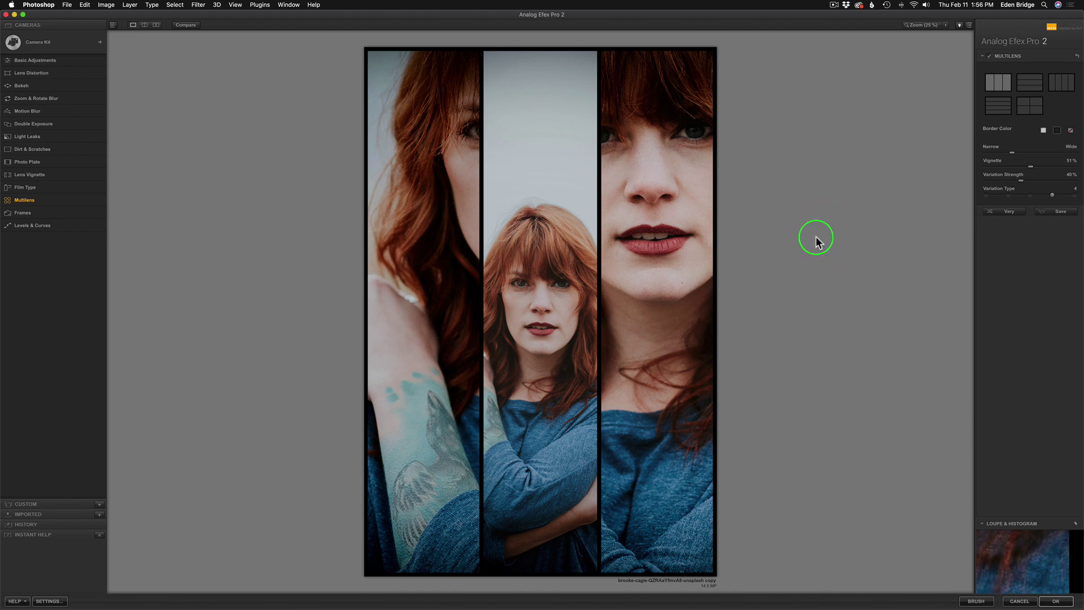
mouse_move(440, 238)
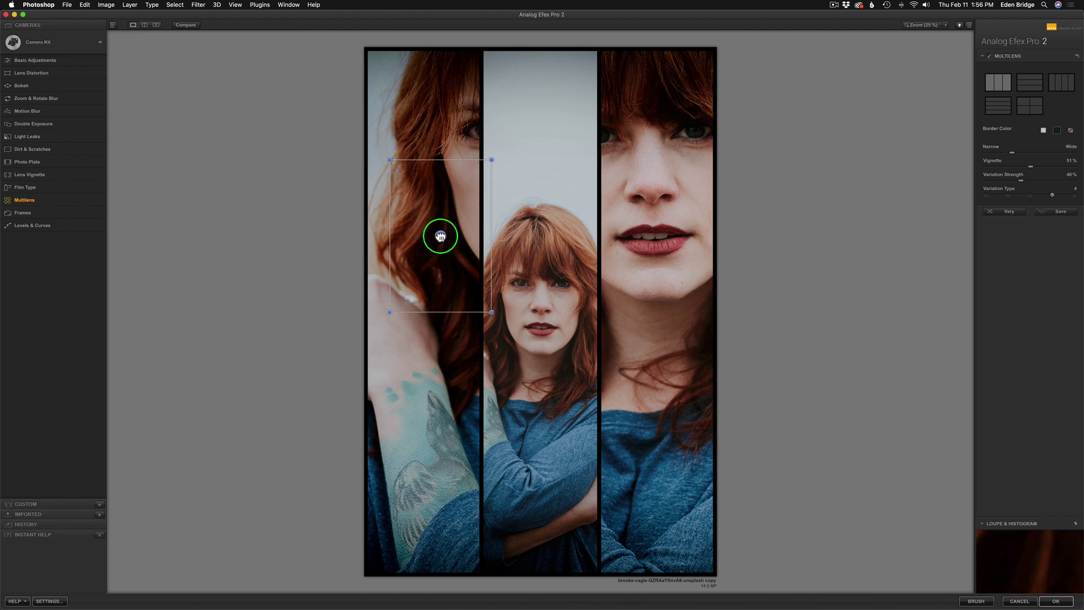
left_click_drag(440, 236, 441, 235)
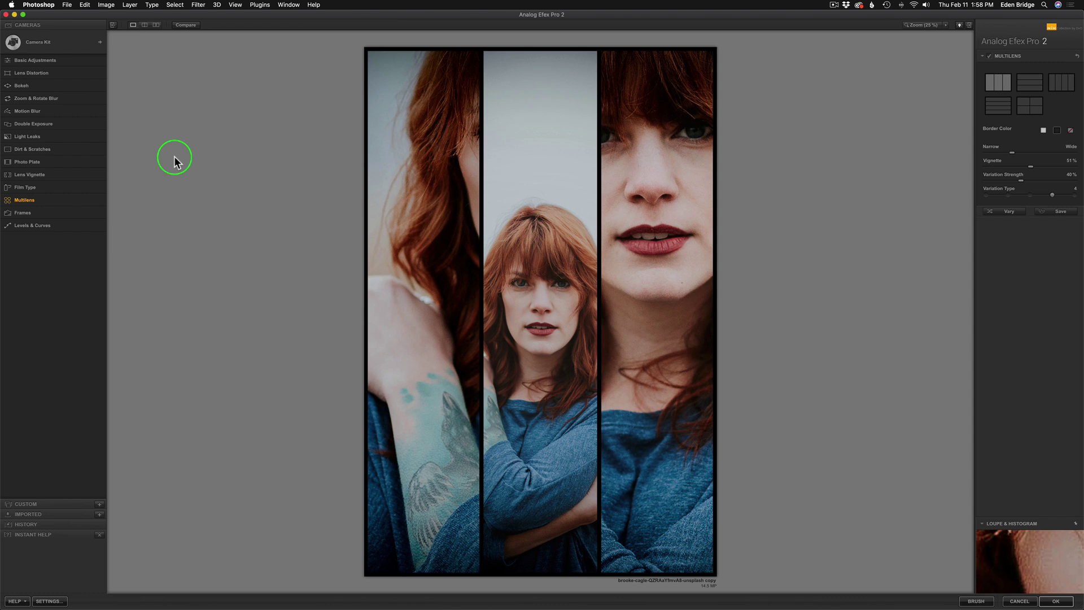
Apply the three-panel Multilens effect and return the result to Photoshop as a layer
left_click(1057, 601)
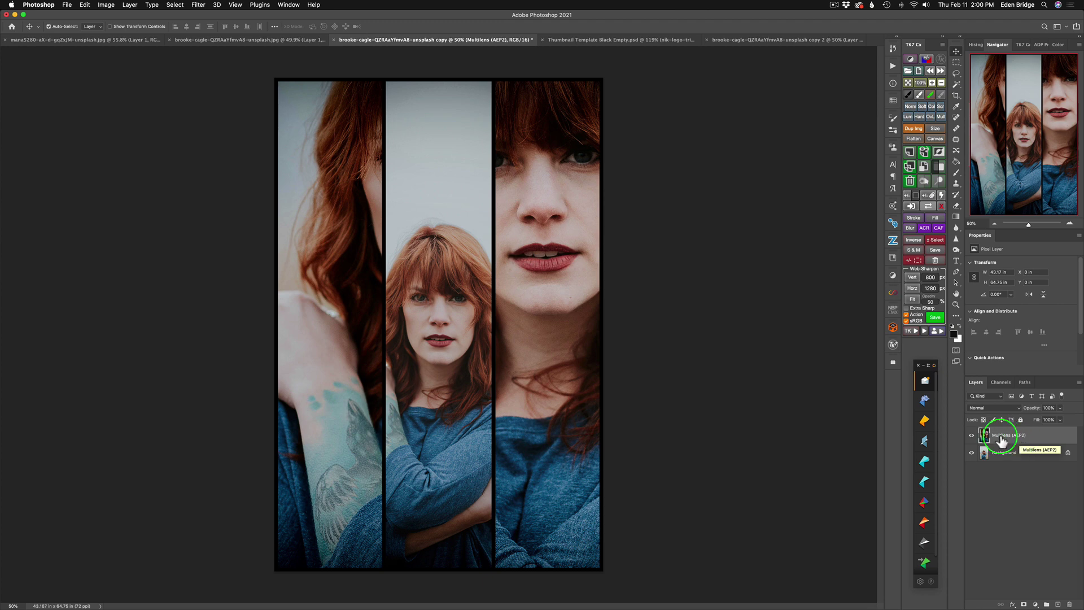
left_click(973, 436)
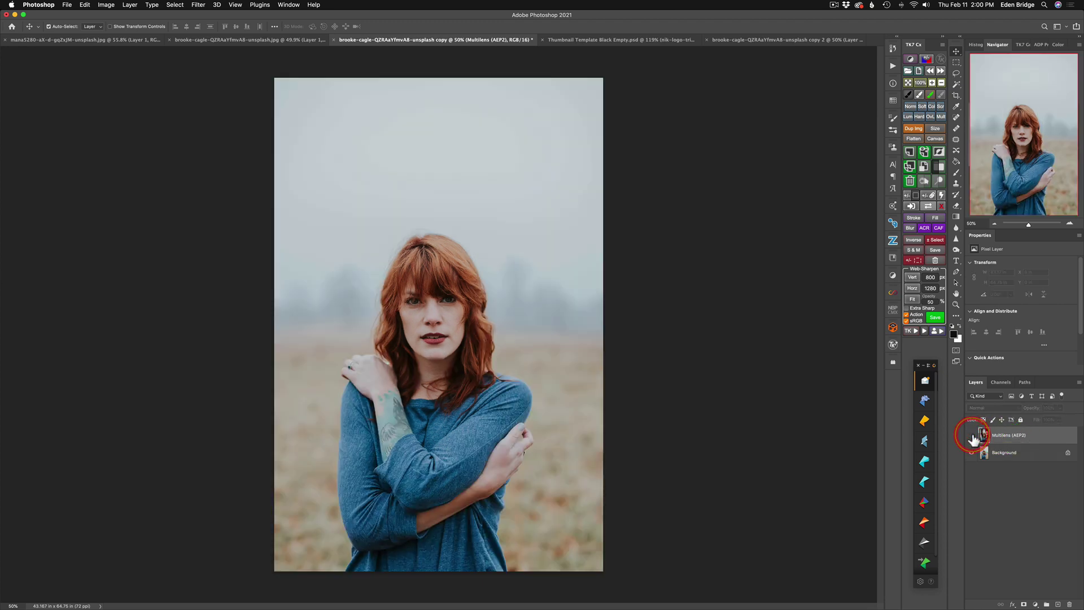
left_click(972, 436)
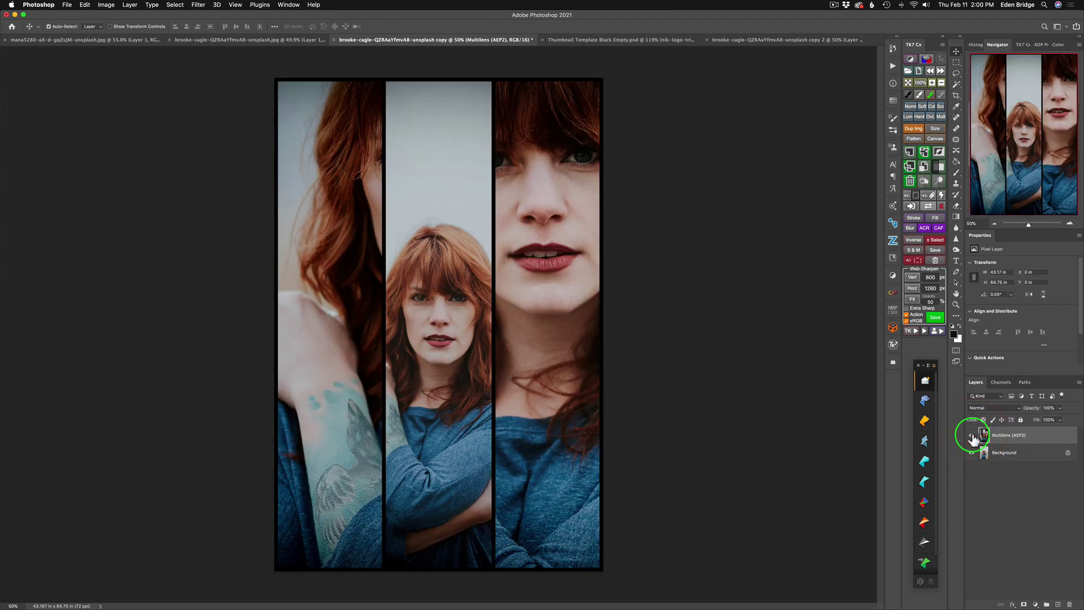